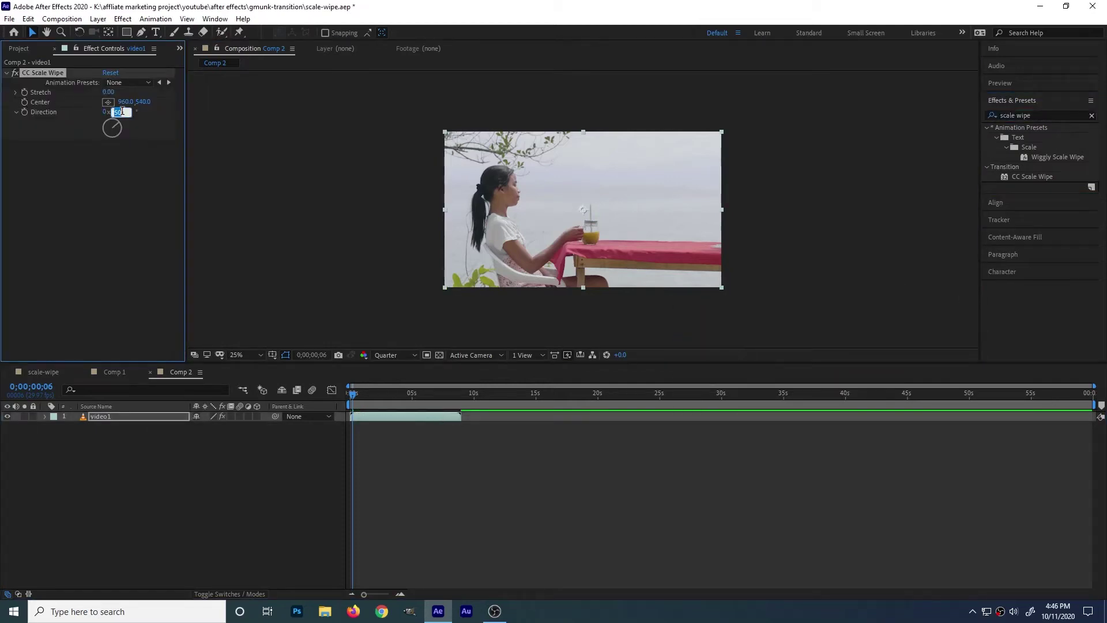
# - Set video1's scale wipe to Stretch 100, centre 387,540 and a horizontal 90° direction
pyautogui.moveTo(108, 92); pyautogui.dragTo(33, 112)
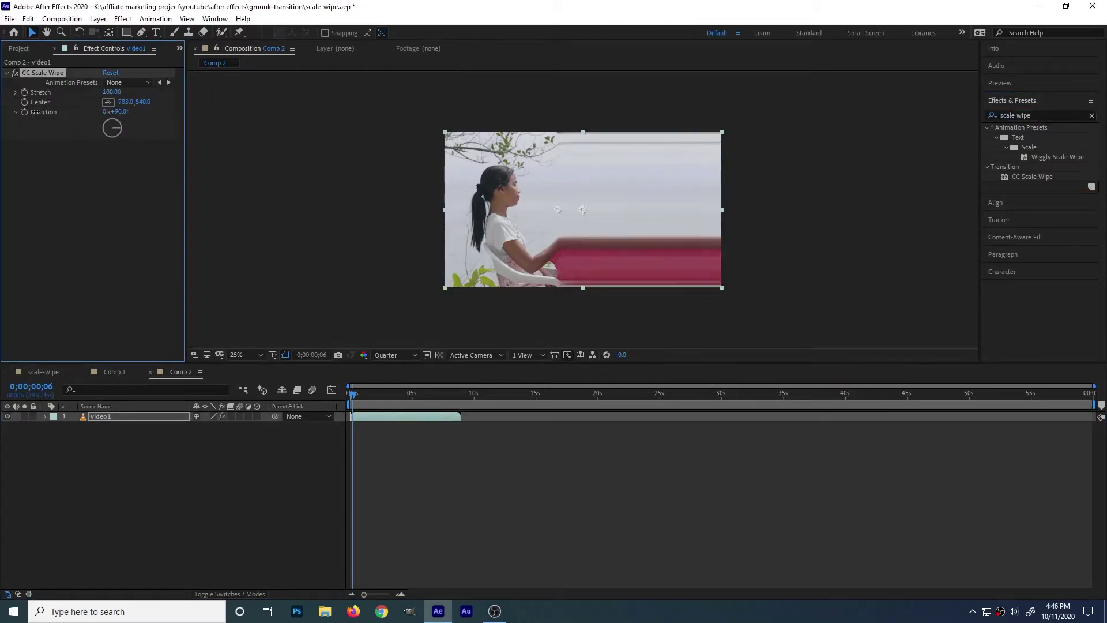
pyautogui.moveTo(557, 209)
pyautogui.mouseDown()
pyautogui.moveTo(458, 210)
pyautogui.moveTo(500, 210)
pyautogui.mouseUp()
pyautogui.click(117, 123)
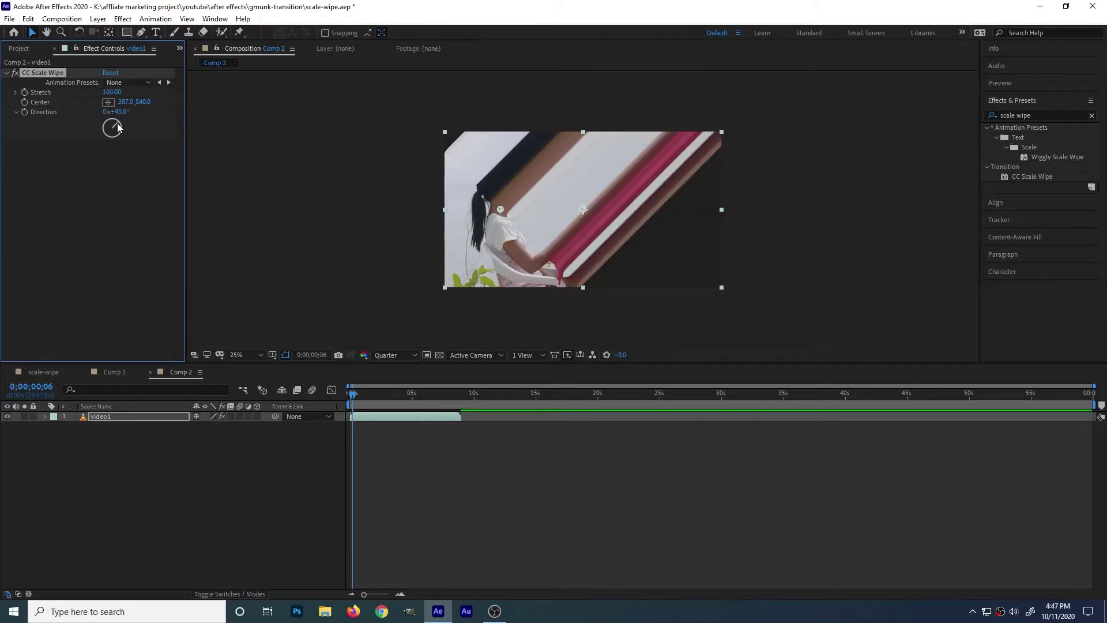
pyautogui.moveTo(117, 127); pyautogui.dragTo(118, 128)
# - Add video2 to the timeline above video1, then reselect video1
pyautogui.click(18, 48)
pyautogui.moveTo(32, 197)
pyautogui.mouseDown()
pyautogui.moveTo(65, 423)
pyautogui.moveTo(449, 399)
pyautogui.moveTo(419, 397)
pyautogui.mouseUp()
pyautogui.click(431, 426)
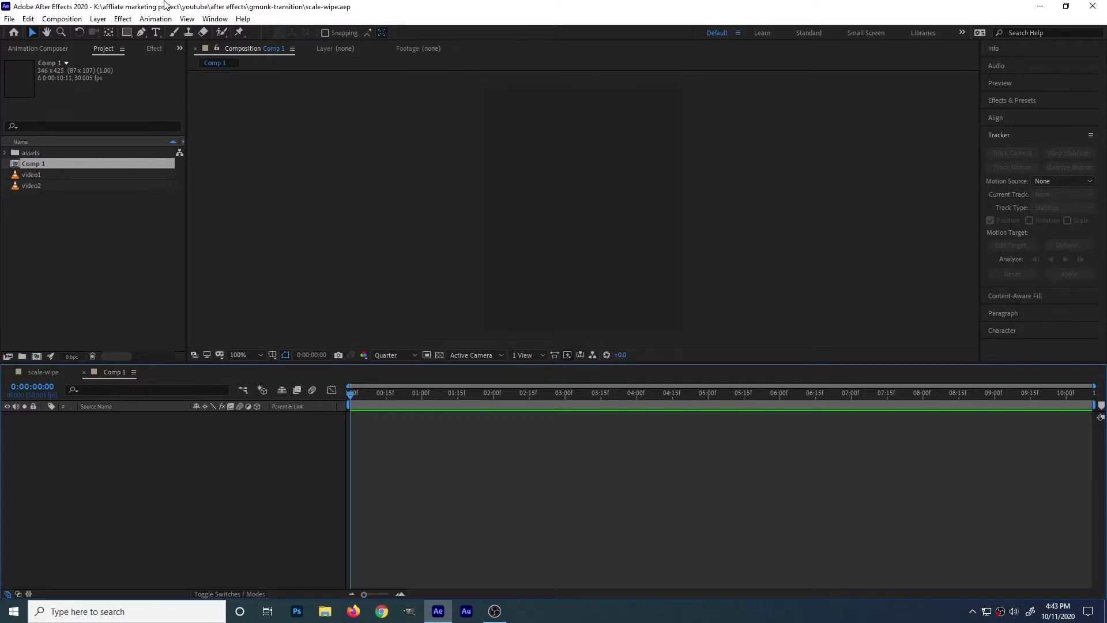
# - Start a new composition sized 1920×1080 at 29.97 fps
pyautogui.click(76, 21)
pyautogui.click(76, 33)
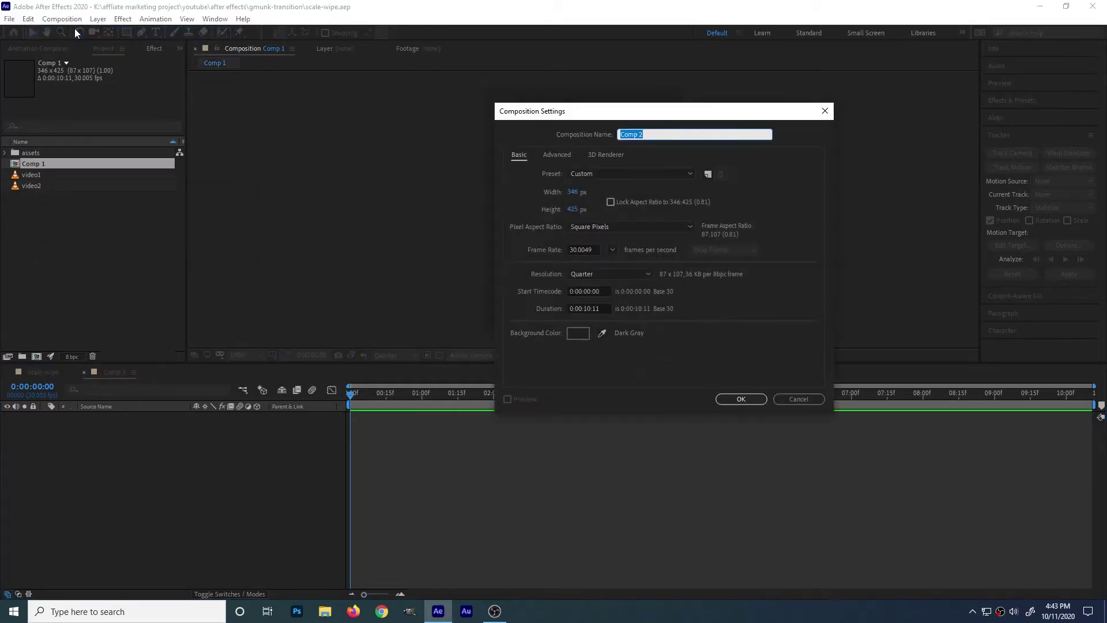
pyautogui.click(573, 191)
pyautogui.write('1920')
pyautogui.press('Tab')
pyautogui.write('1080')
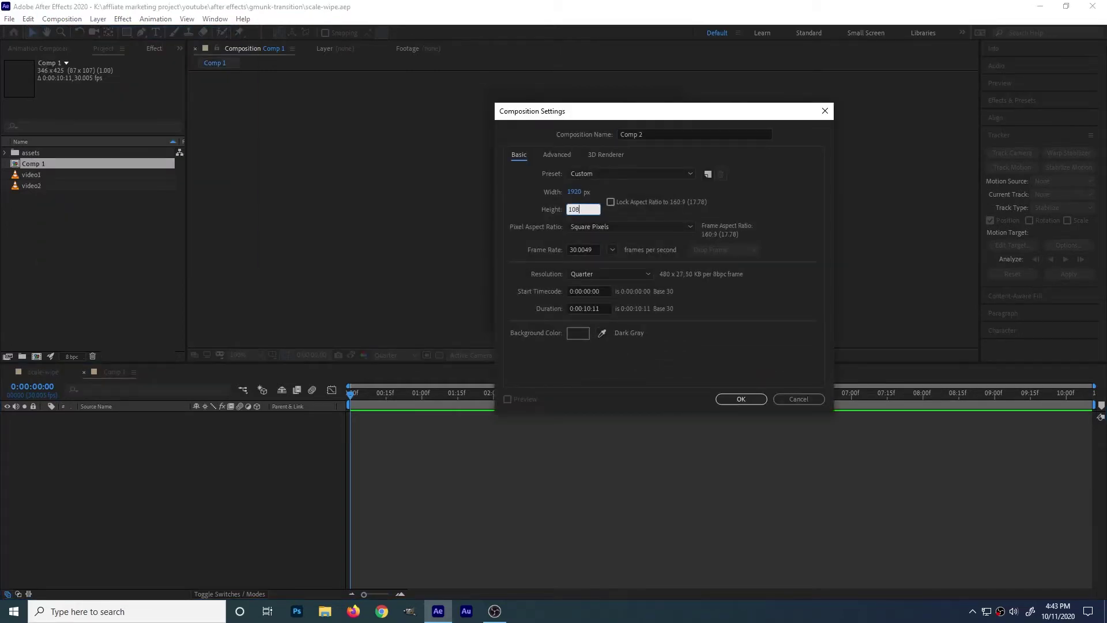
pyautogui.click(611, 251)
pyautogui.click(626, 333)
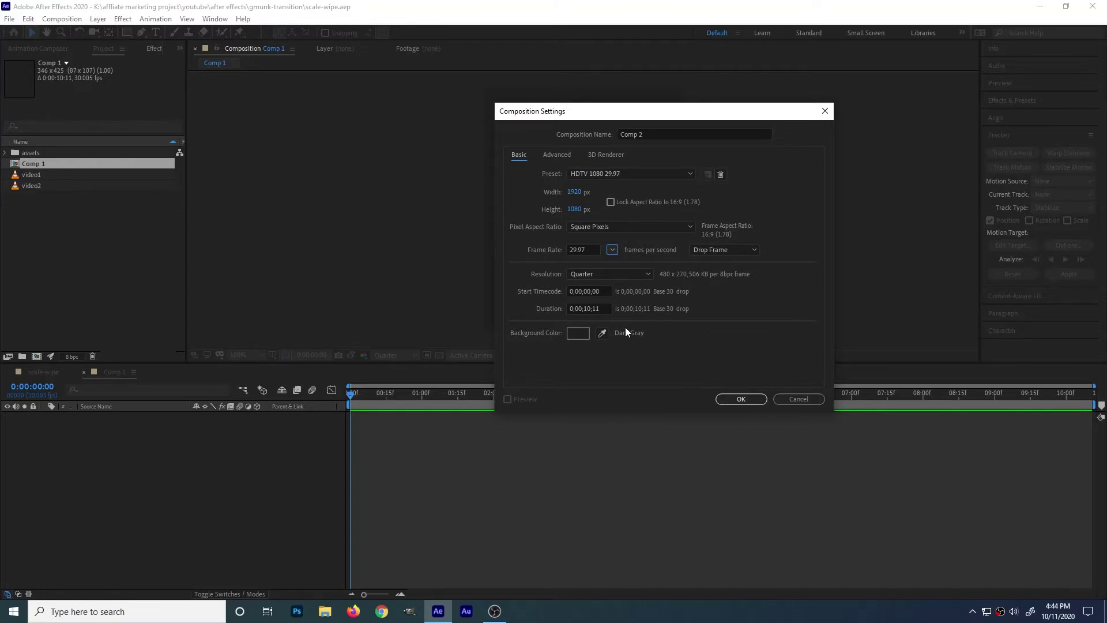
# - Set the duration to 0;01;00;00, create Comp 2, and place video1 in it
pyautogui.click(608, 308)
pyautogui.press('BackSpace')
pyautogui.press('BackSpace')
pyautogui.write('00')
pyautogui.doubleClick(601, 308)
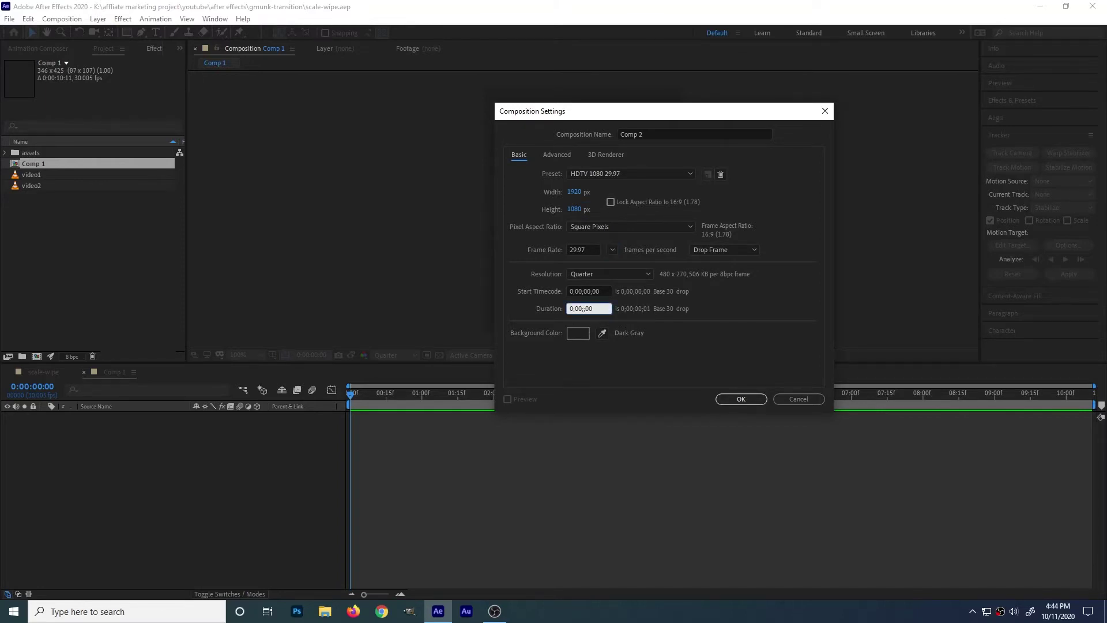
pyautogui.write('10000')
pyautogui.press('Return')
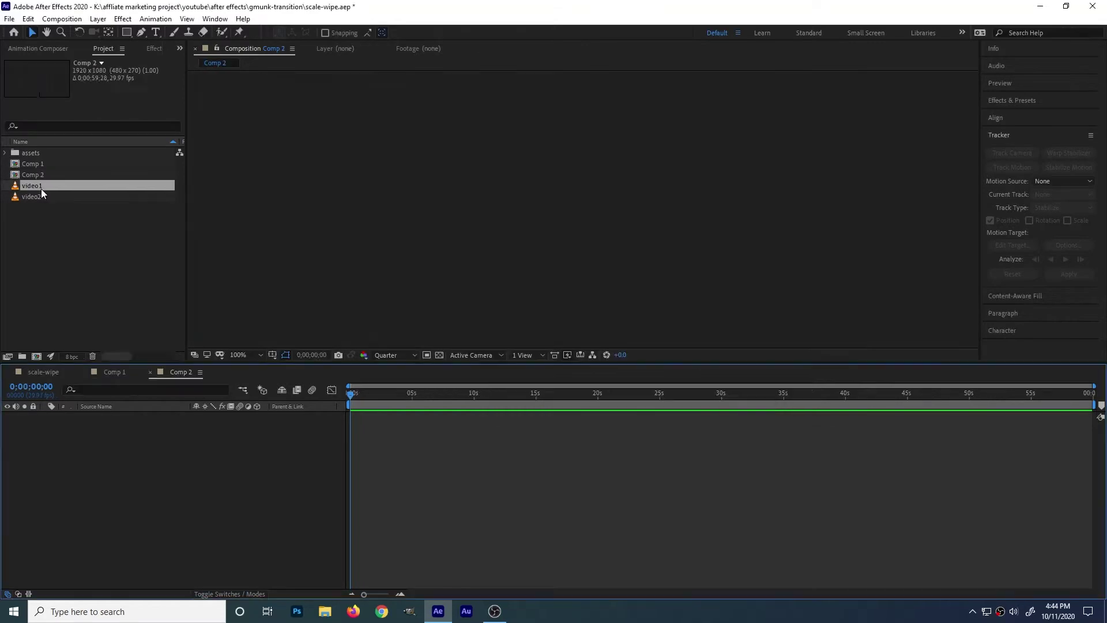
pyautogui.moveTo(40, 188); pyautogui.dragTo(135, 483)
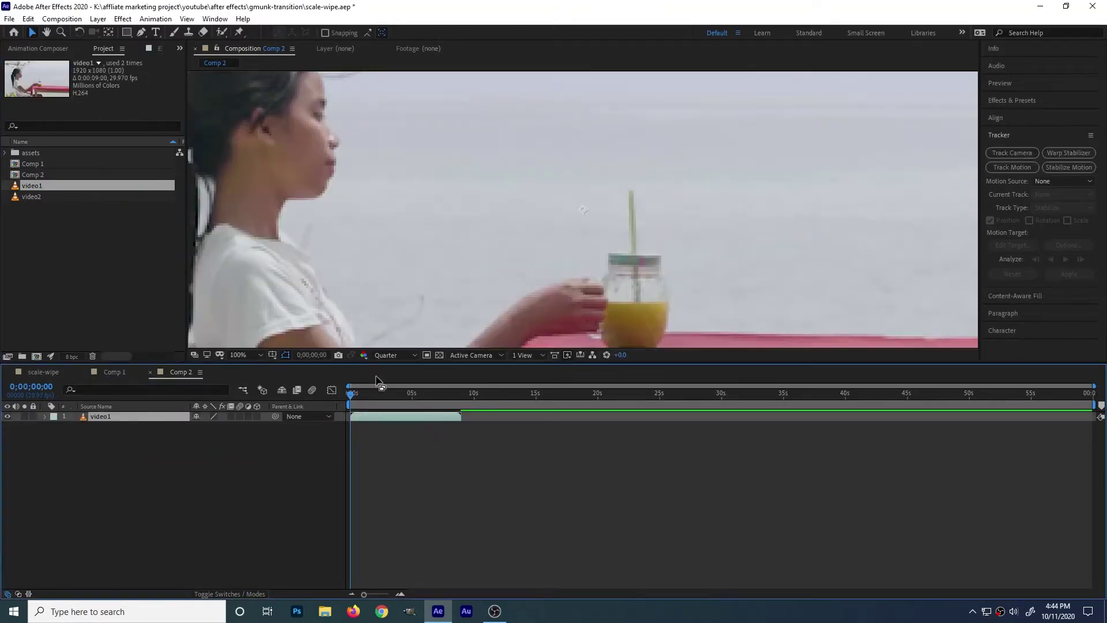
# - Search for 'scale' in the effect search and apply CC Scale Wipe to video1
pyautogui.scroll(-4, 458, 221)
pyautogui.hotkey('ctrl', '5')
pyautogui.write('scale')
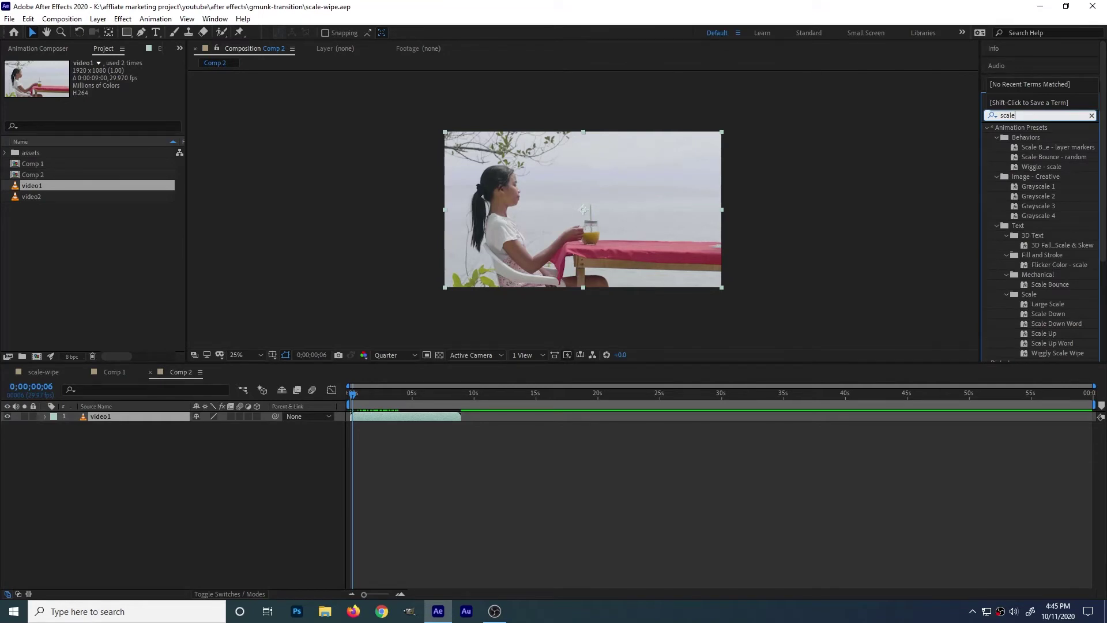
pyautogui.write(' wipe')
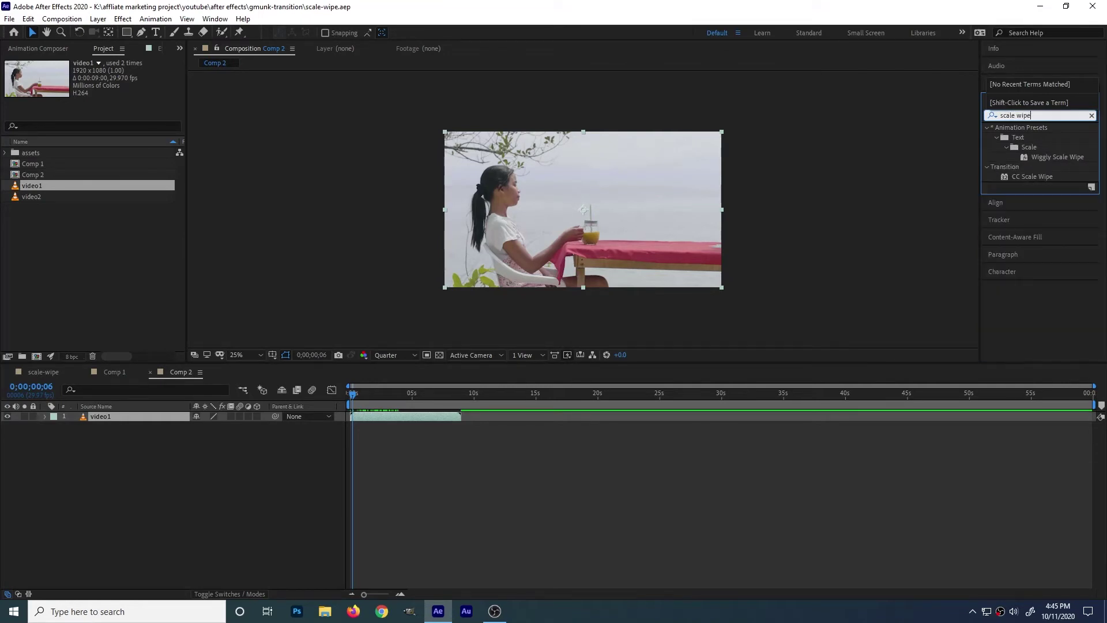
pyautogui.hotkey('ctrl', 'space')
pyautogui.write('scal')
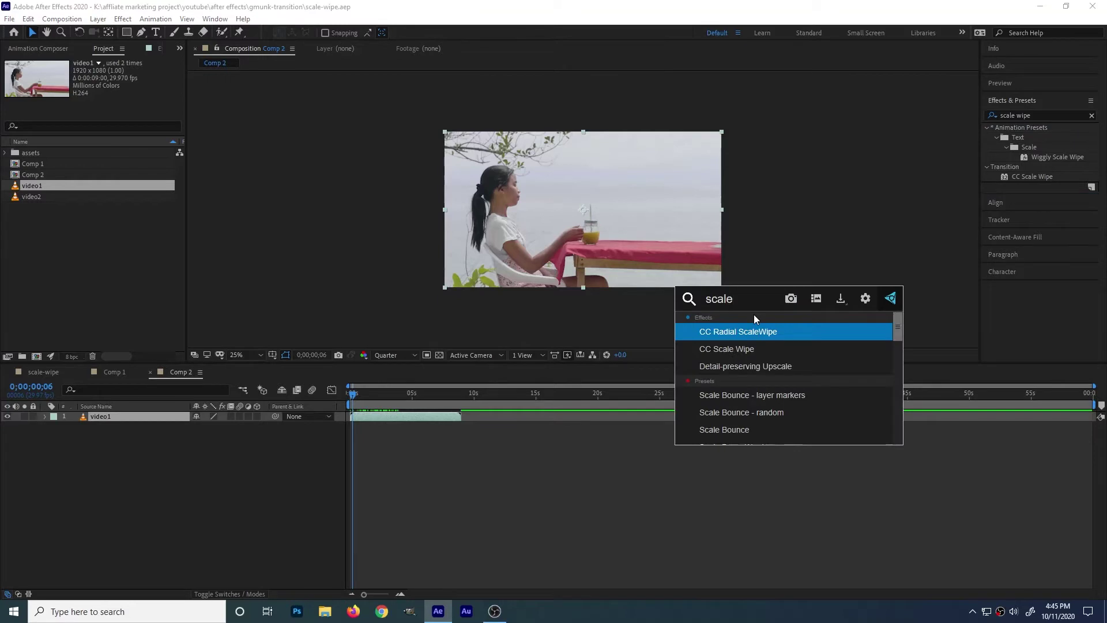
pyautogui.click(740, 349)
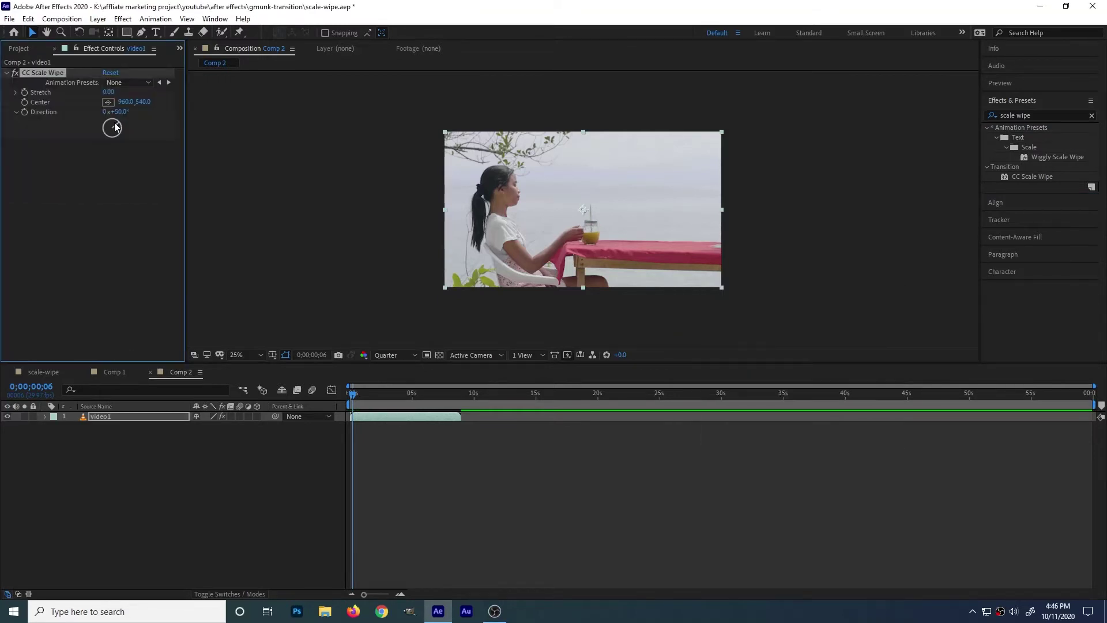
# - Set video1's wipe Direction to 90° and raise Stretch to 100
pyautogui.click(119, 112)
pyautogui.write('90')
pyautogui.press('Return')
pyautogui.moveTo(108, 92)
pyautogui.mouseDown()
pyautogui.moveTo(490, 114)
pyautogui.moveTo(834, 89)
pyautogui.mouseUp()
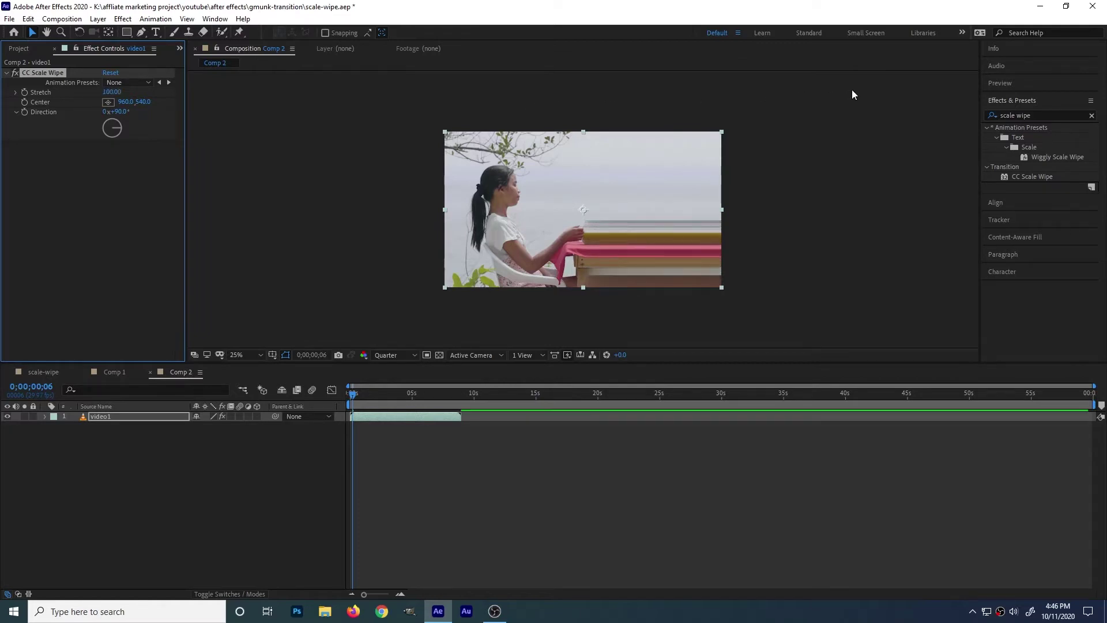
# - Move the wipe centre left to 387,540, keeping the 90° direction
pyautogui.moveTo(123, 102); pyautogui.dragTo(16, 112)
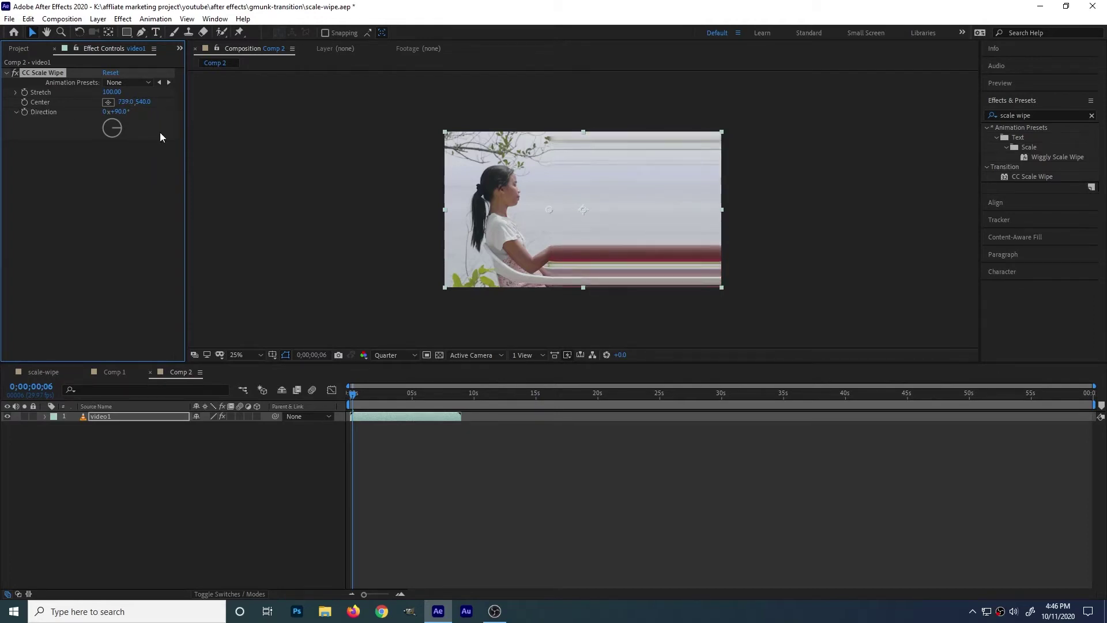
pyautogui.click(552, 213)
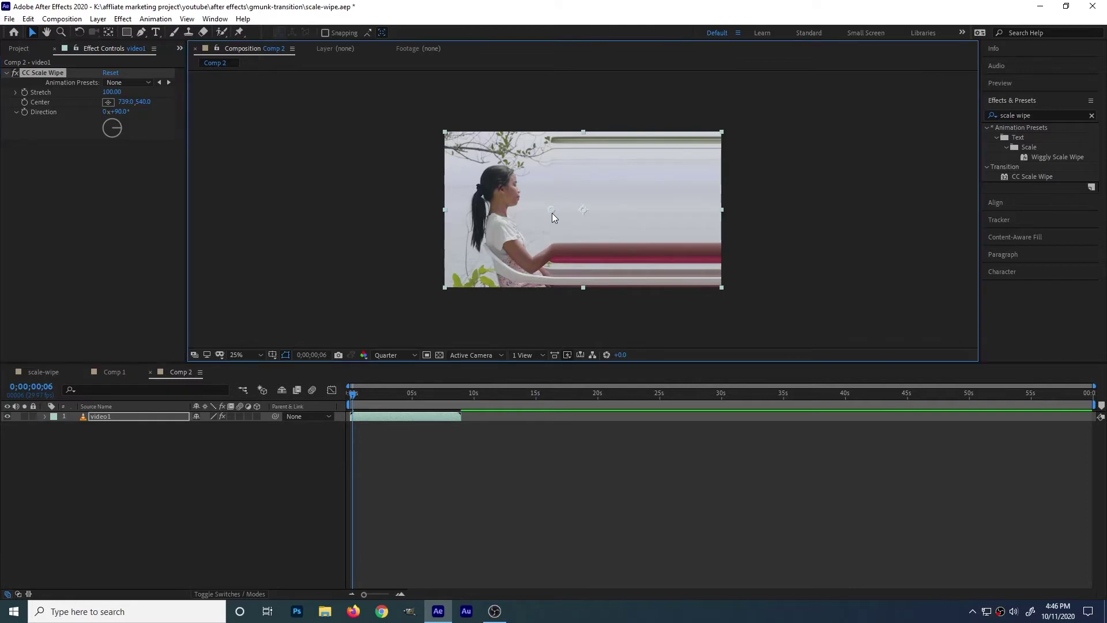
pyautogui.moveTo(552, 212); pyautogui.dragTo(500, 216)
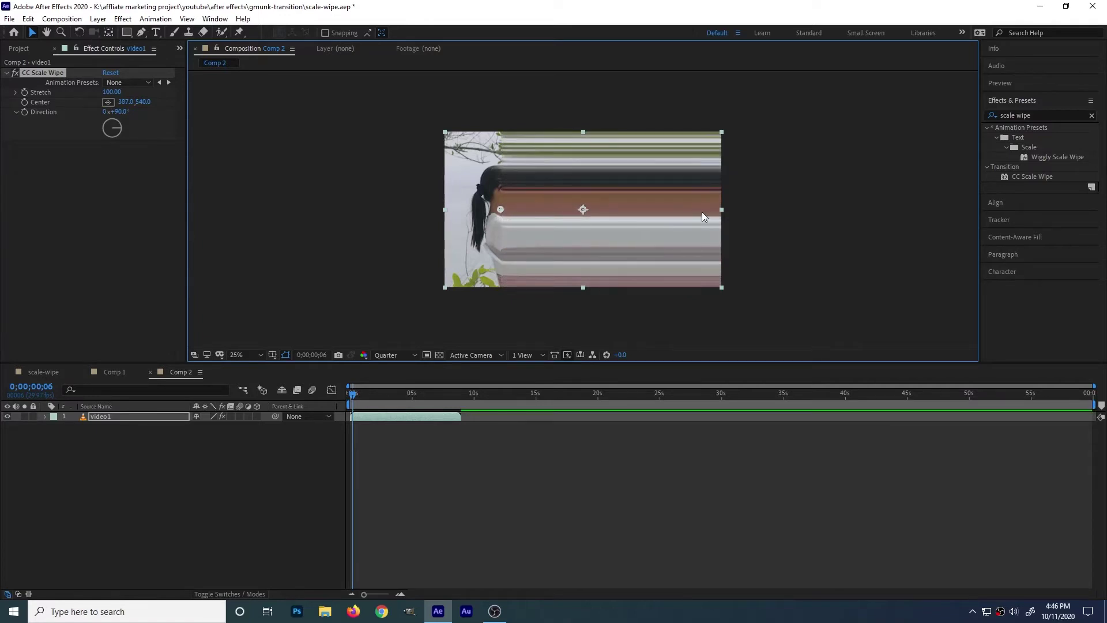
pyautogui.click(116, 123)
pyautogui.moveTo(117, 127); pyautogui.dragTo(119, 136)
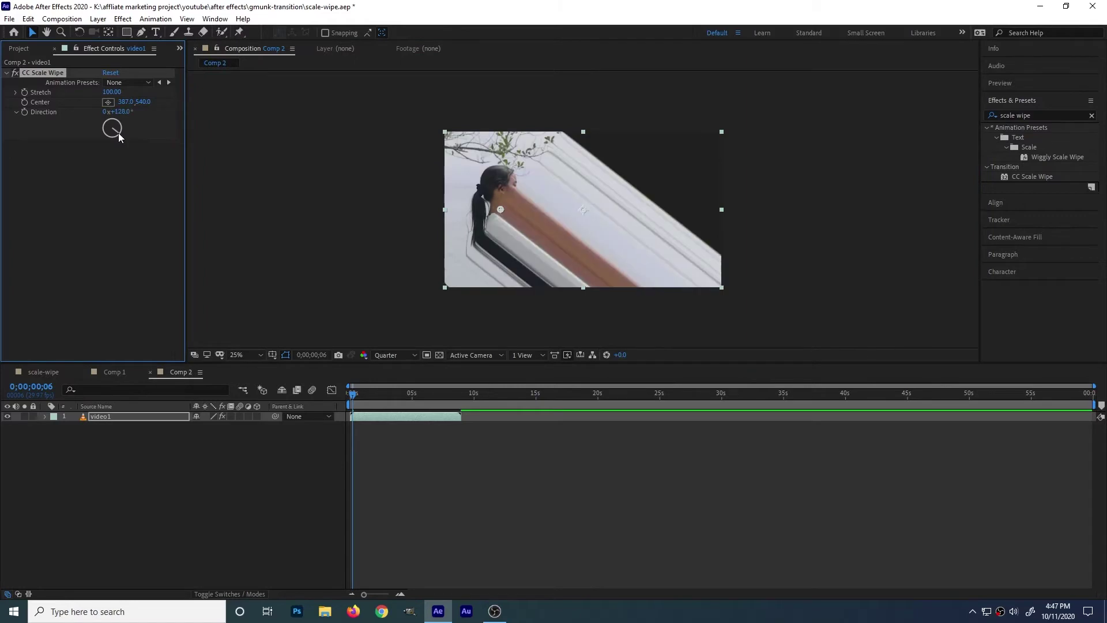
pyautogui.hotkey('ctrl', 'z')
pyautogui.hotkey('ctrl', 'z')
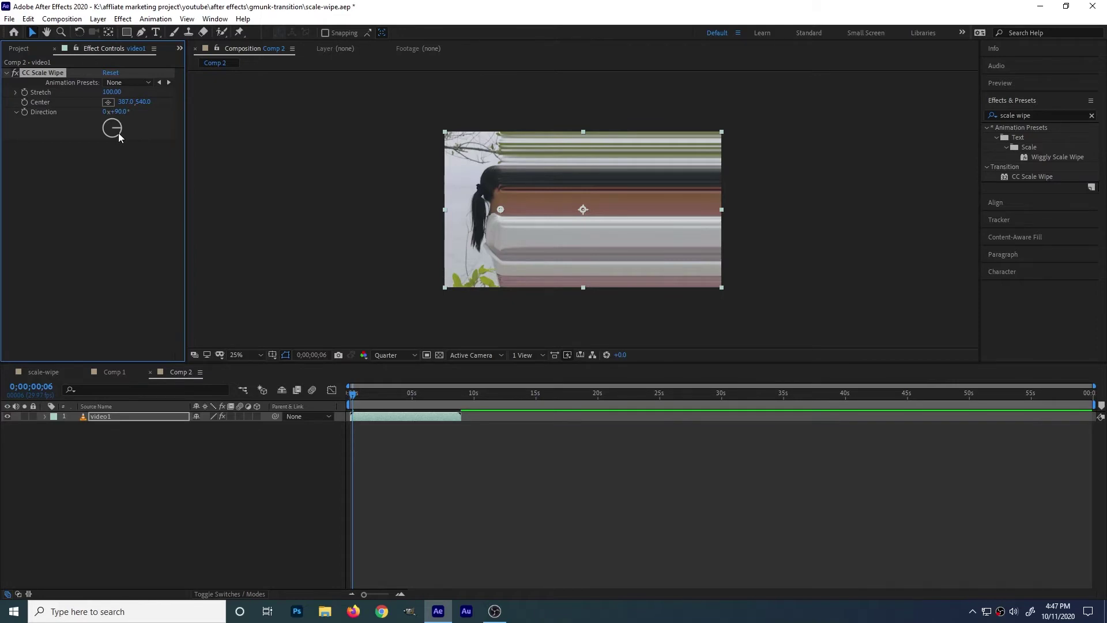
pyautogui.click(19, 47)
# - Add video2 above video1 and shift its start later, to around 5 seconds
pyautogui.moveTo(37, 196); pyautogui.dragTo(74, 414)
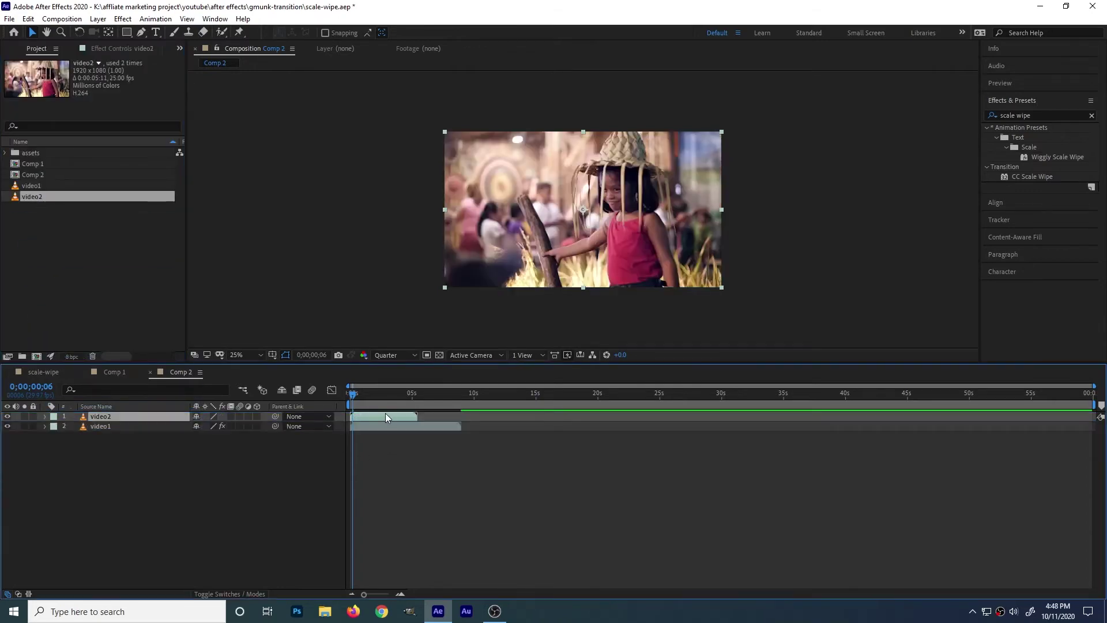
pyautogui.moveTo(385, 413); pyautogui.dragTo(459, 417)
pyautogui.click(438, 426)
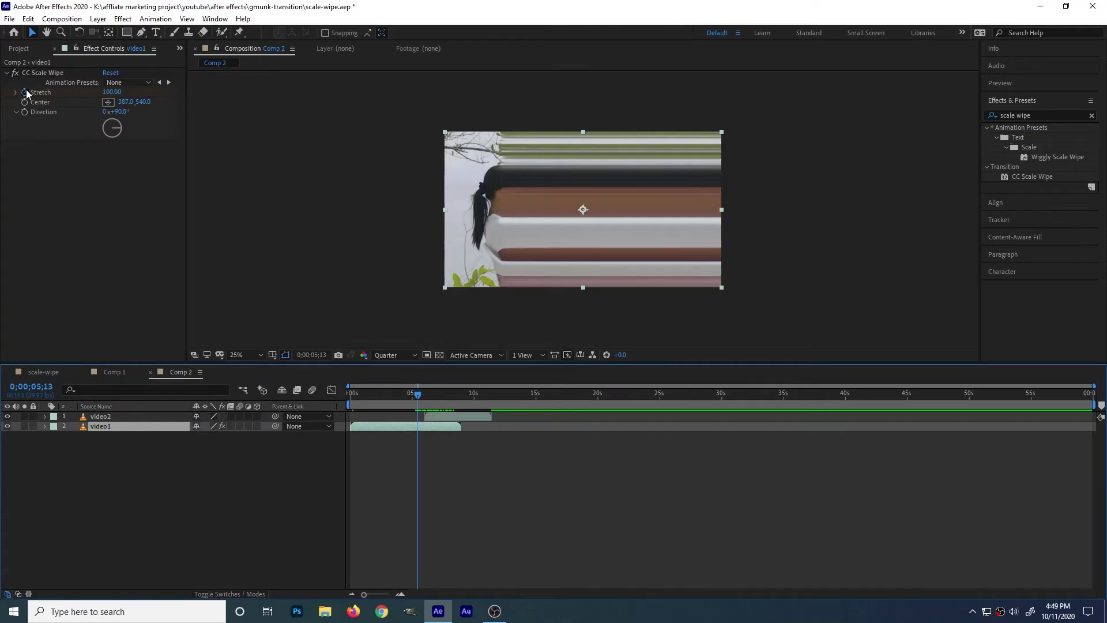
# - Keyframe video1's Stretch from 0 at 4;10 to 100 at 5;13
pyautogui.click(25, 92)
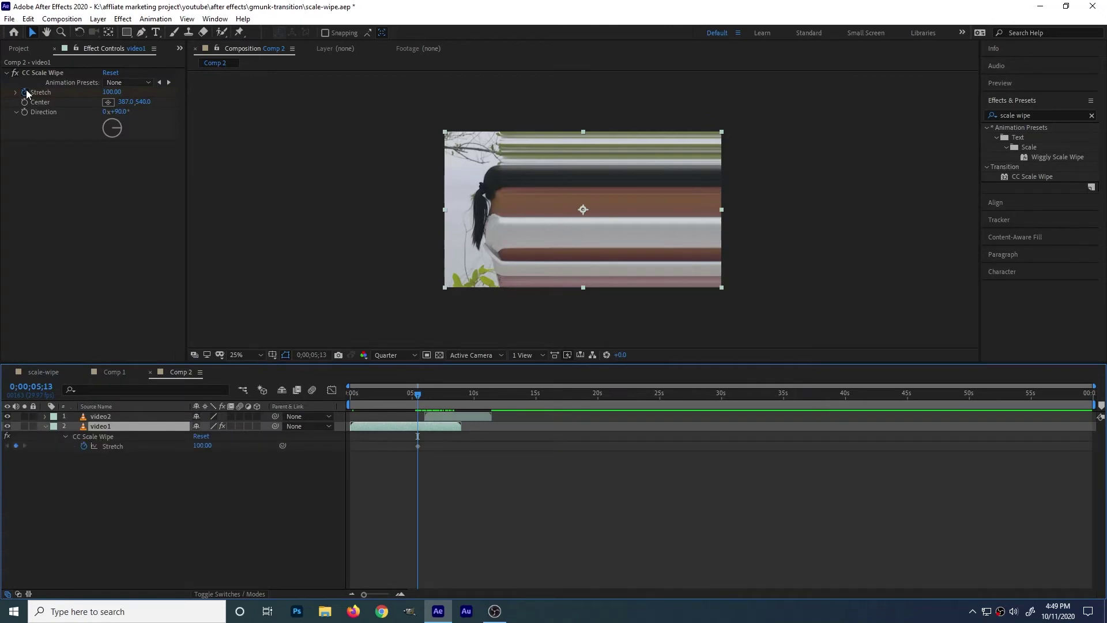
pyautogui.click(15, 445)
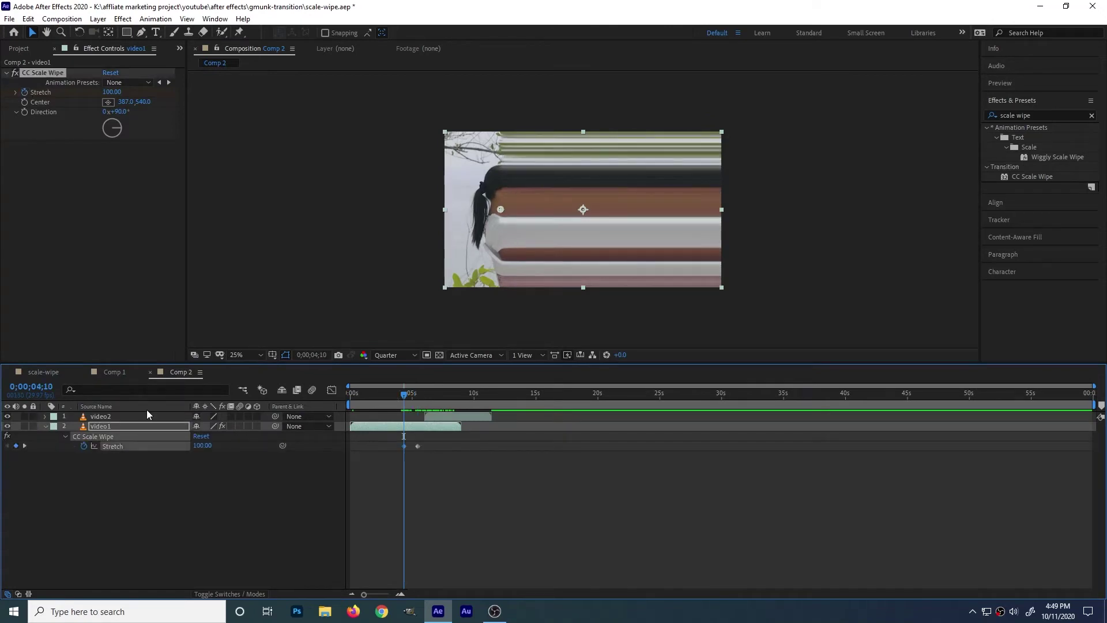
pyautogui.click(111, 93)
pyautogui.write('0')
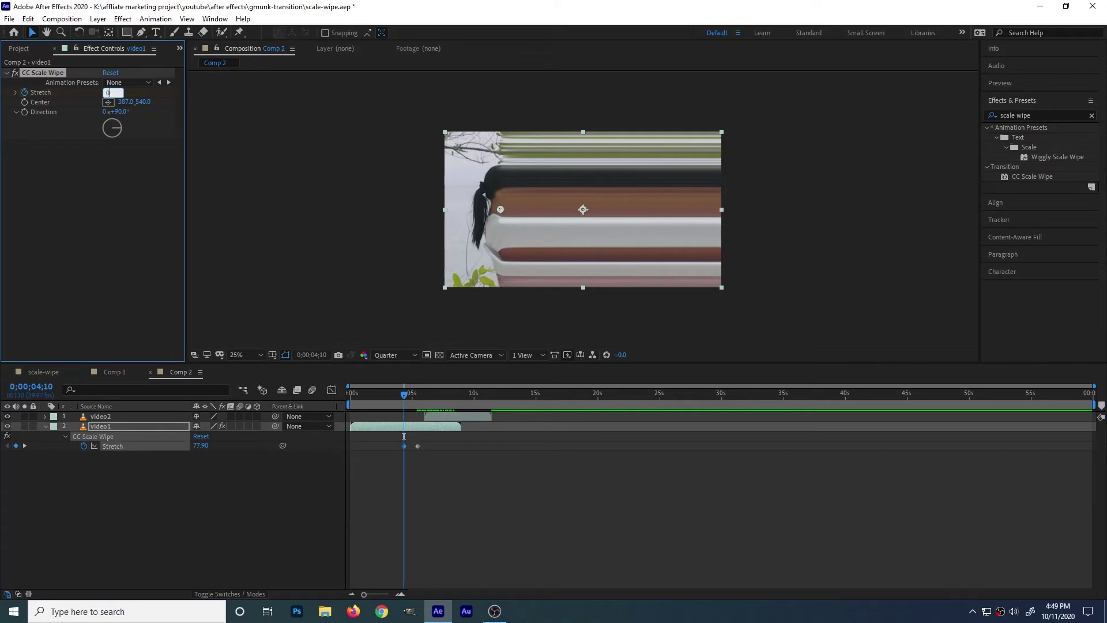
pyautogui.press('Return')
pyautogui.click(435, 416)
pyautogui.press('i')
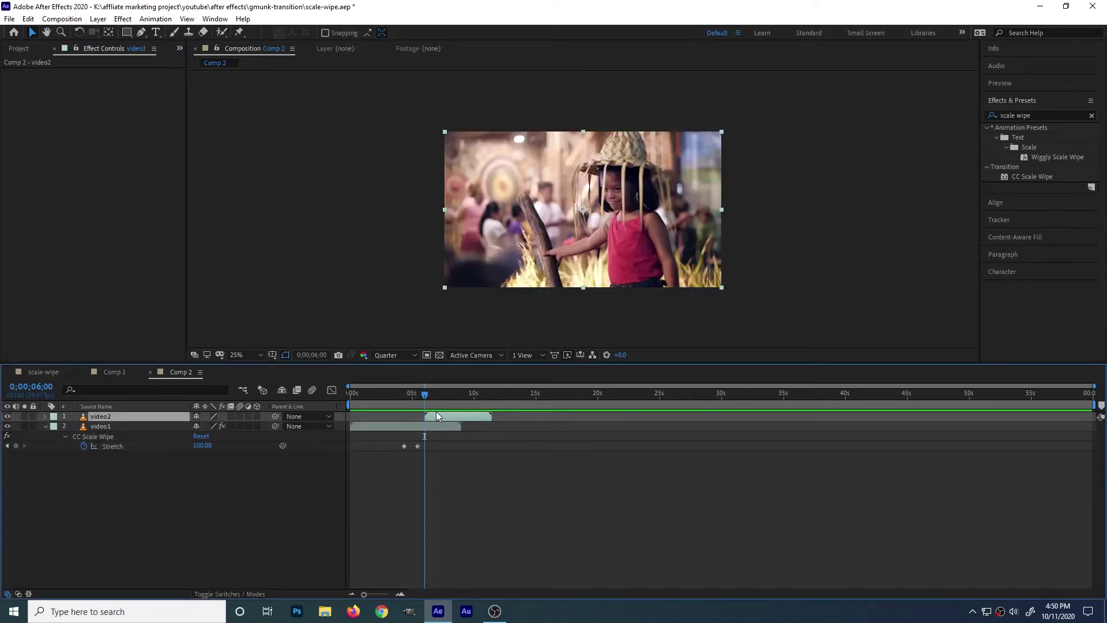
# - Apply CC Scale Wipe to video2 with a 90° Direction
pyautogui.hotkey('ctrl', 'space')
pyautogui.write('scale')
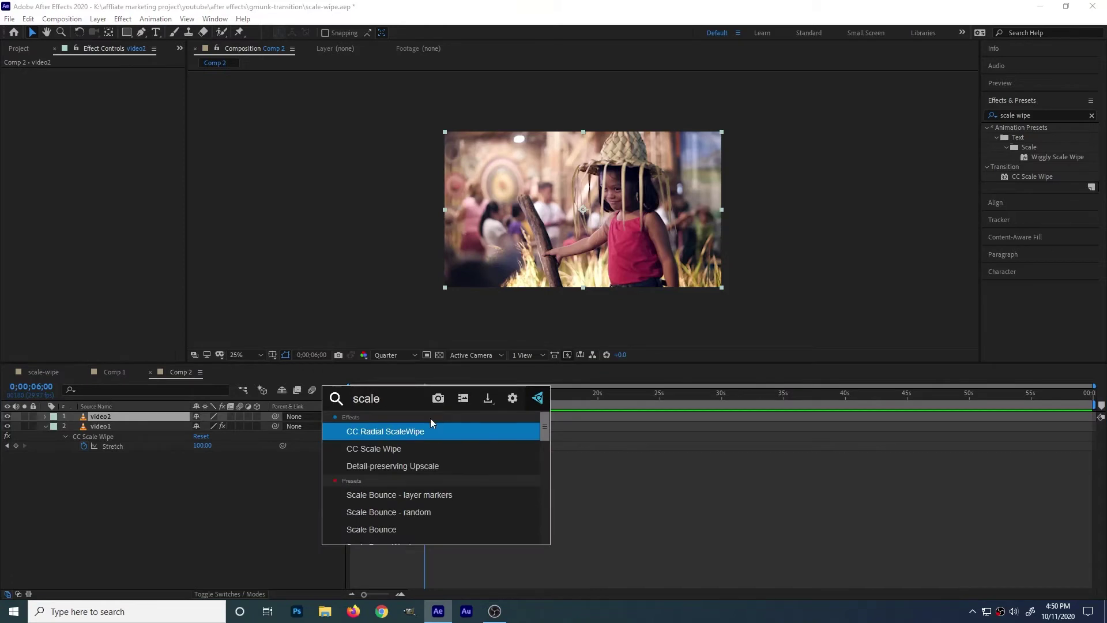
pyautogui.click(395, 450)
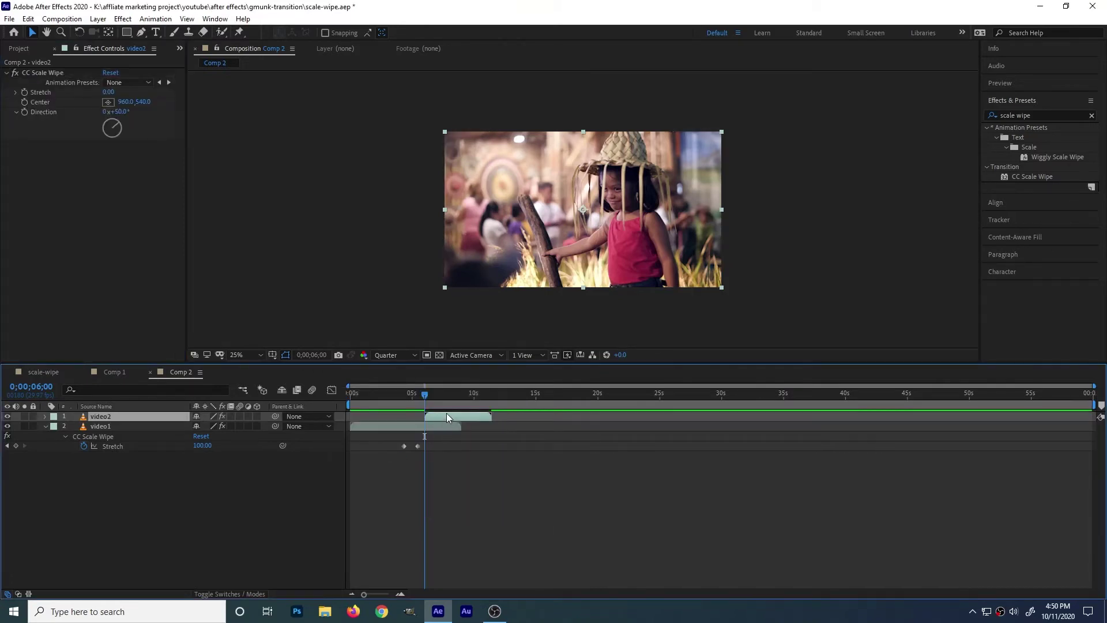
pyautogui.click(119, 111)
pyautogui.write('90')
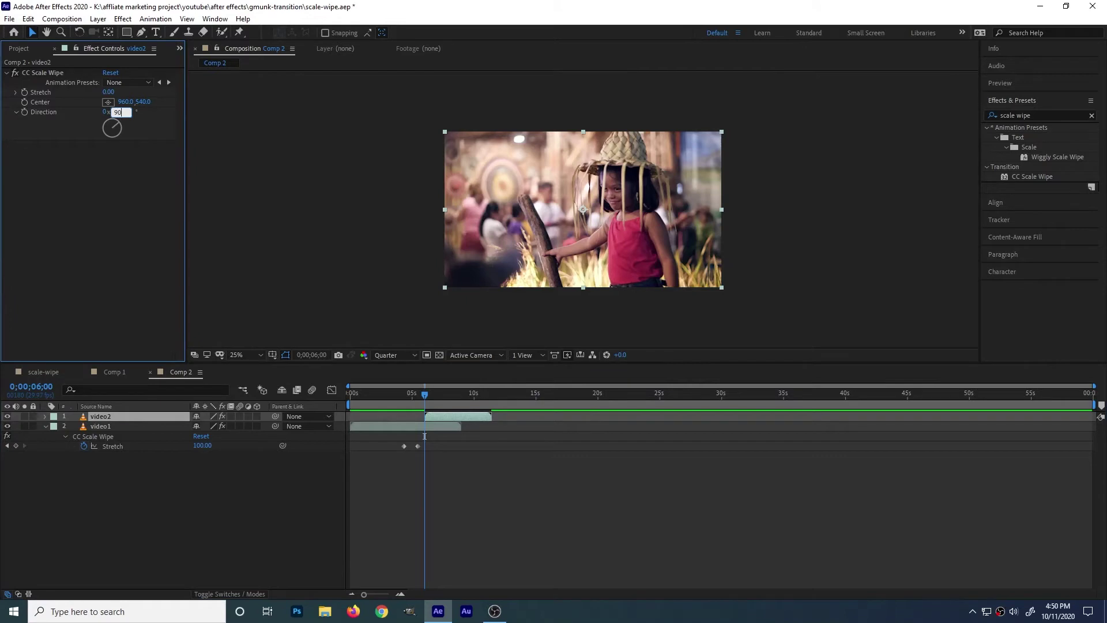
pyautogui.press('Return')
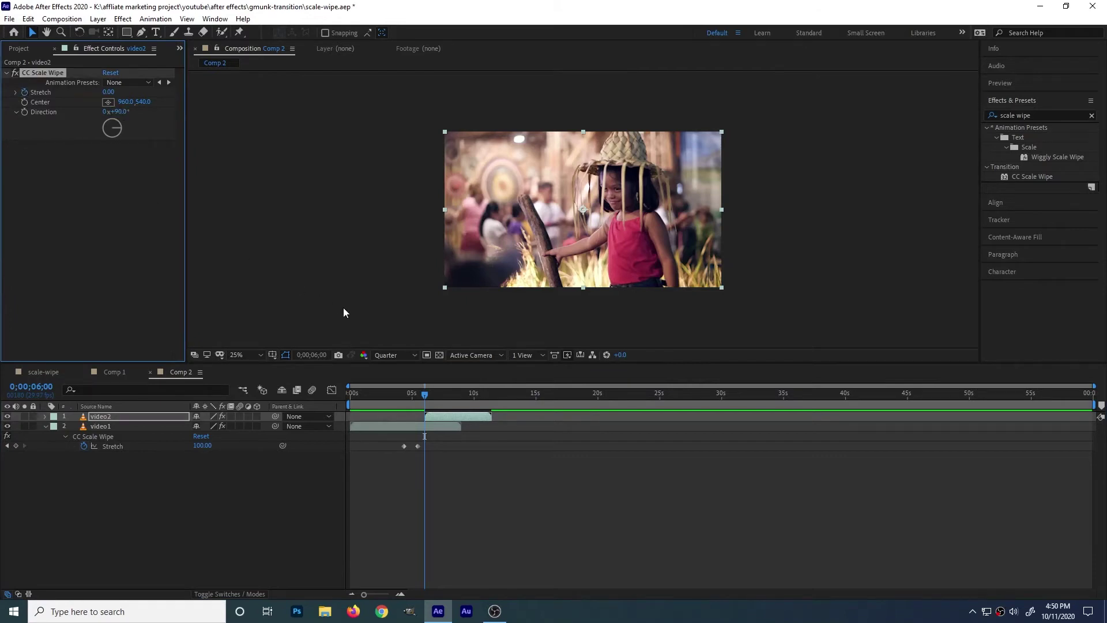
# - Set video2's first Stretch keyframe to 100, centre it at 280,524, and start it near 4;21
pyautogui.press('u')
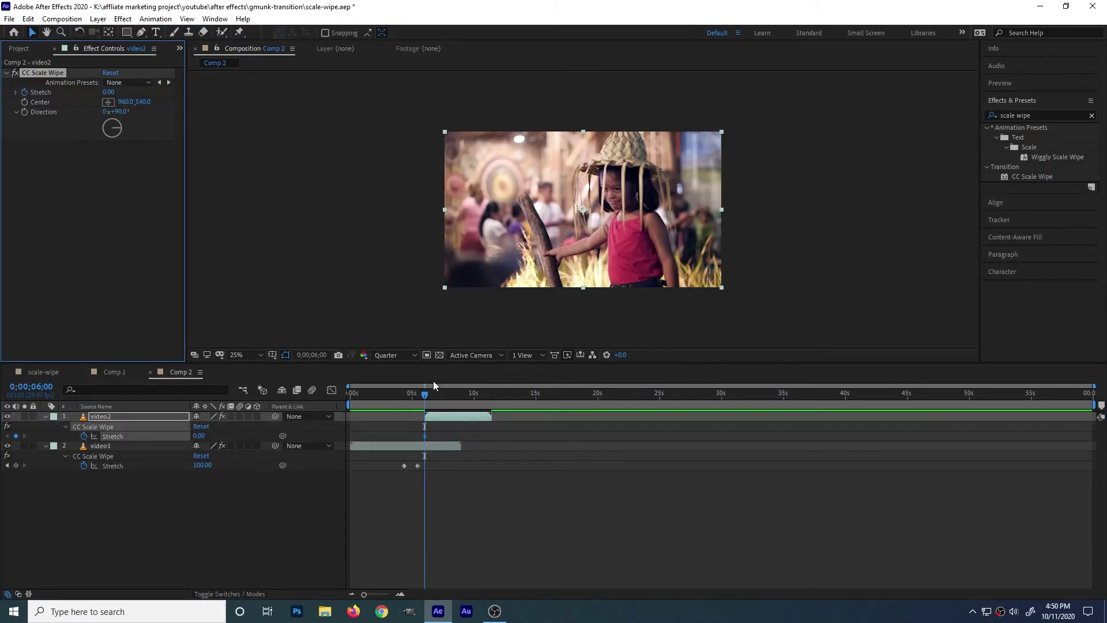
pyautogui.click(436, 385)
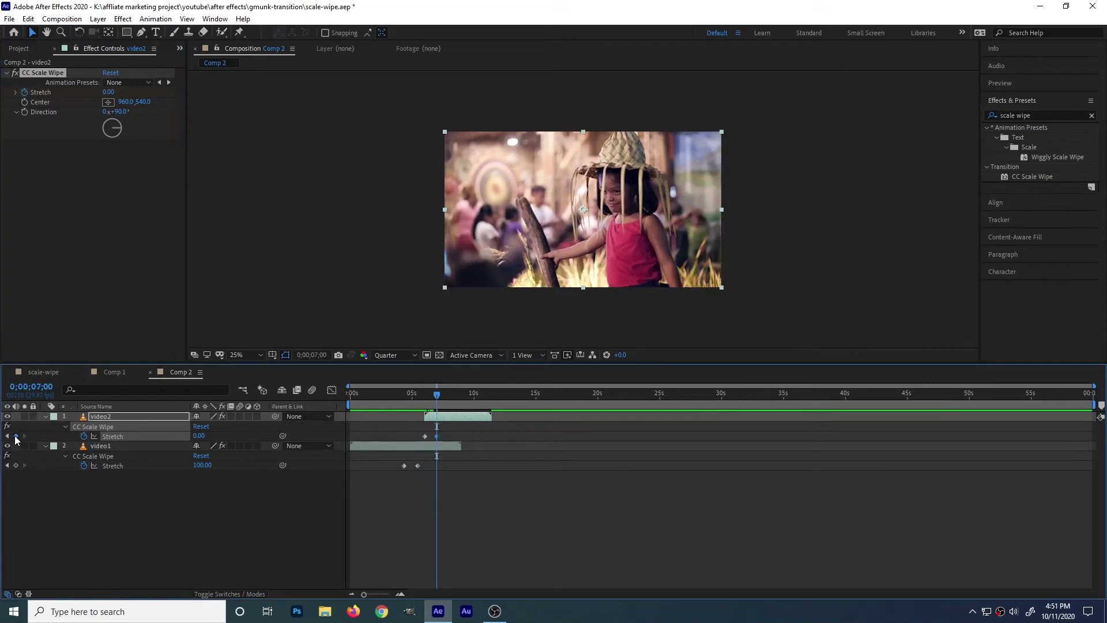
pyautogui.click(6, 436)
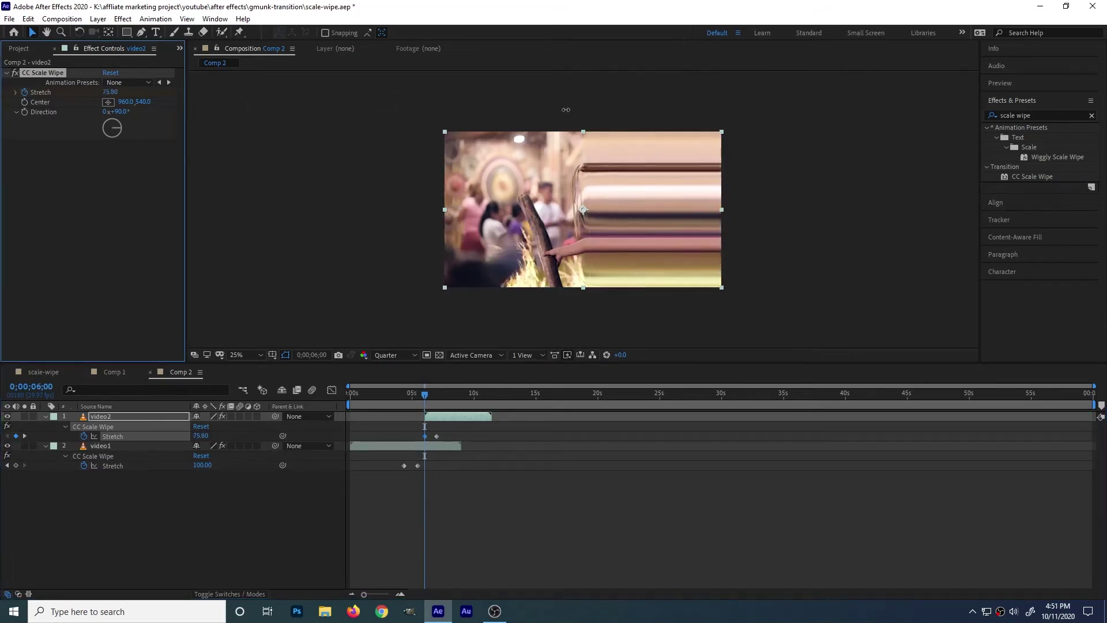
pyautogui.moveTo(565, 110); pyautogui.dragTo(985, 113)
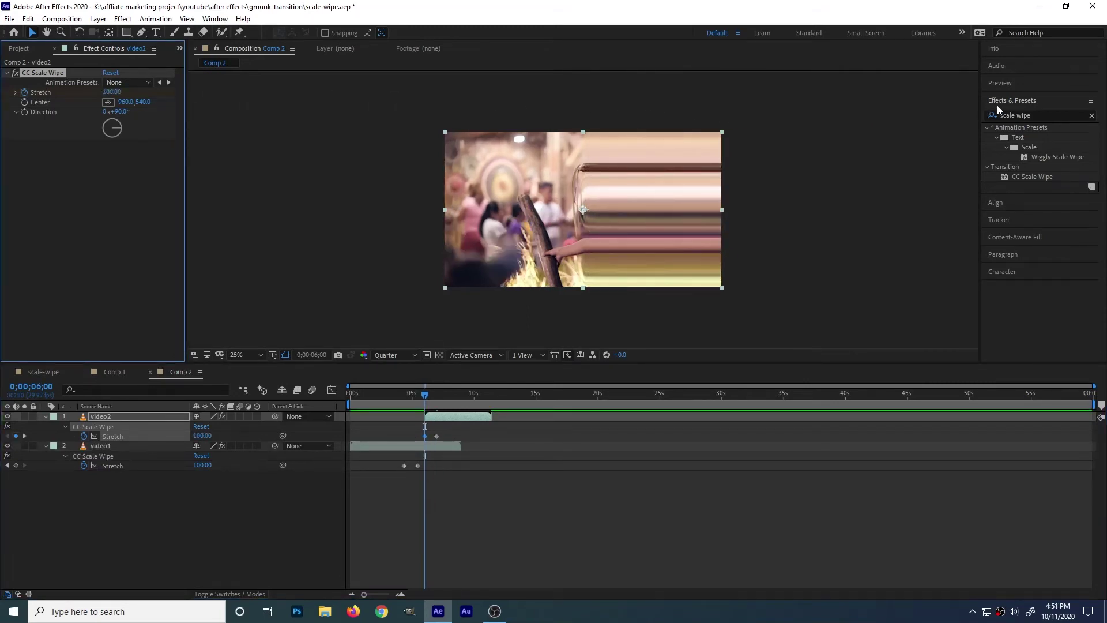
pyautogui.moveTo(583, 209); pyautogui.dragTo(485, 208)
pyautogui.moveTo(443, 416); pyautogui.dragTo(411, 405)
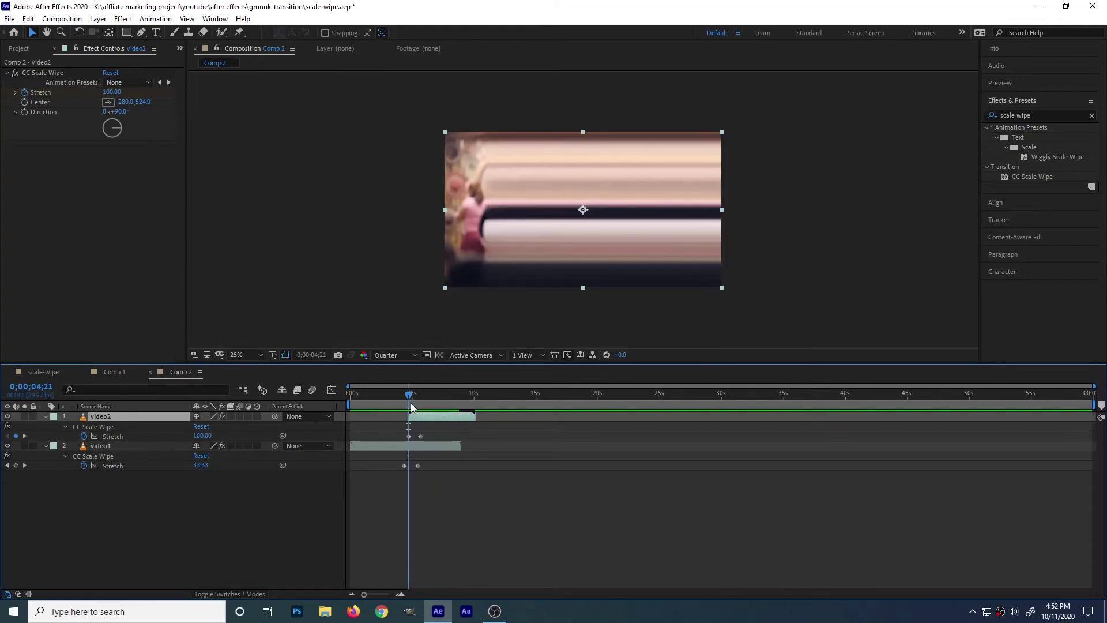
# - Keyframe video2's Opacity from 0% at 4;21 to 100% at 5;05
pyautogui.press('t')
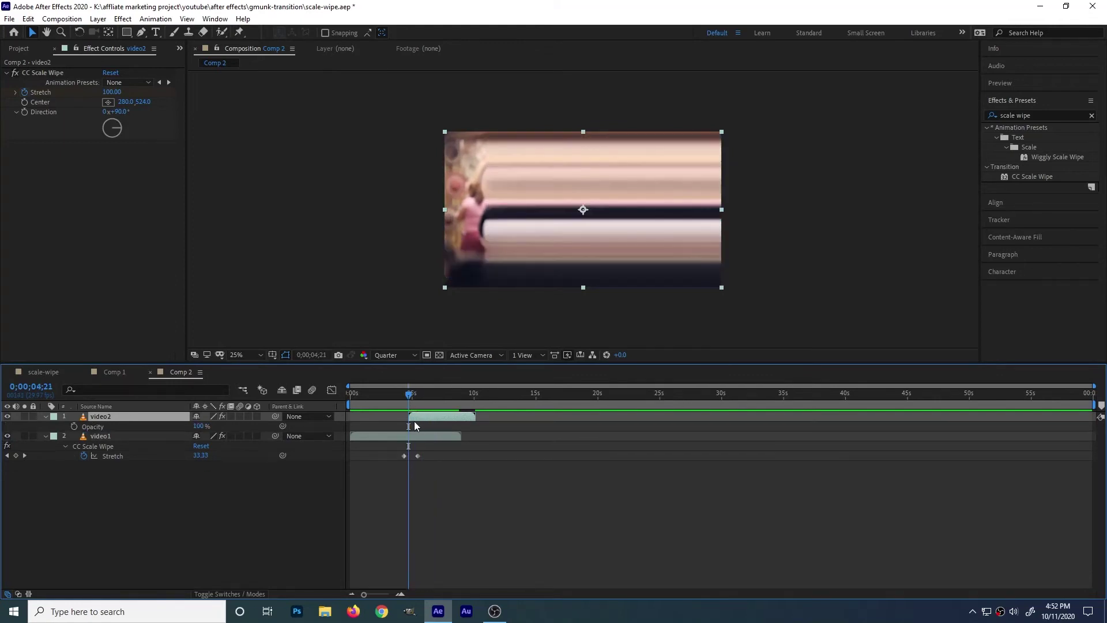
pyautogui.click(74, 427)
pyautogui.press('u')
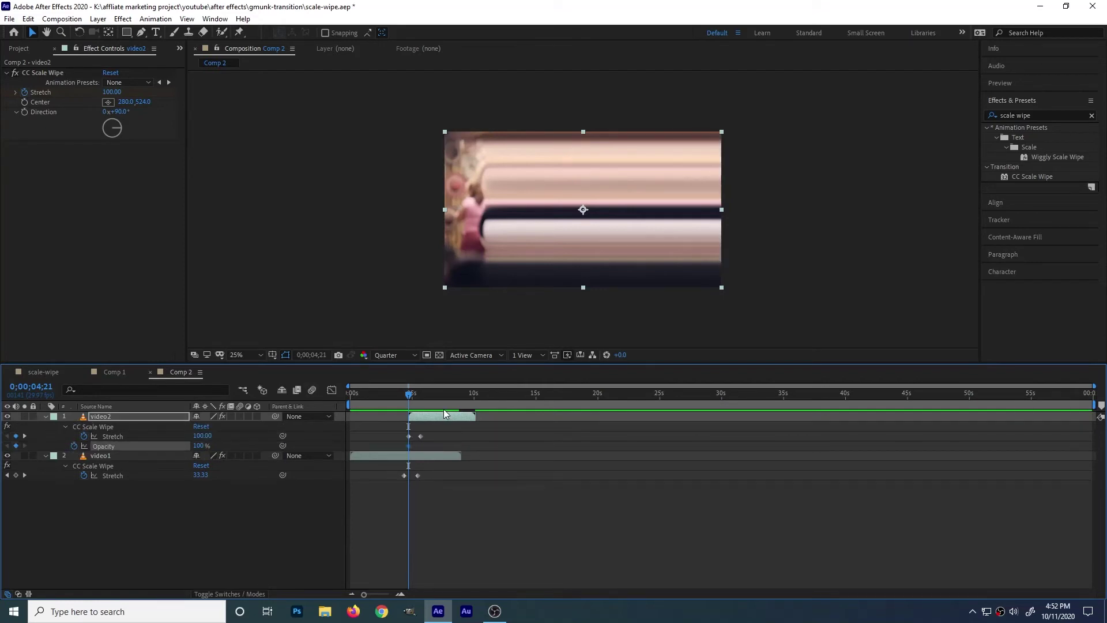
pyautogui.scroll(3, 444, 413)
pyautogui.click(15, 445)
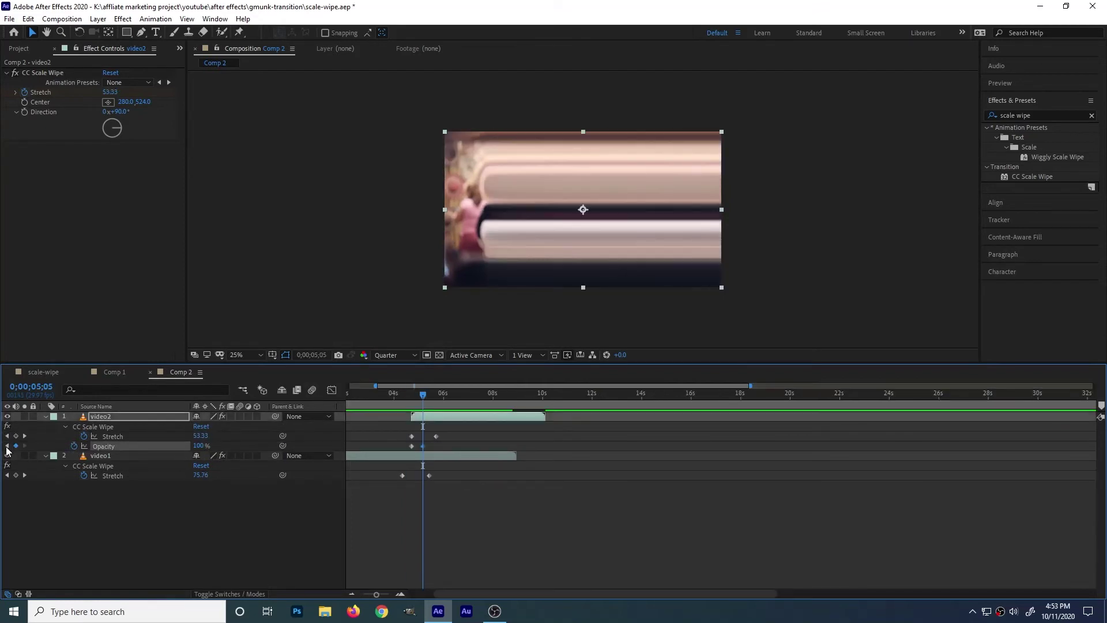
pyautogui.click(7, 446)
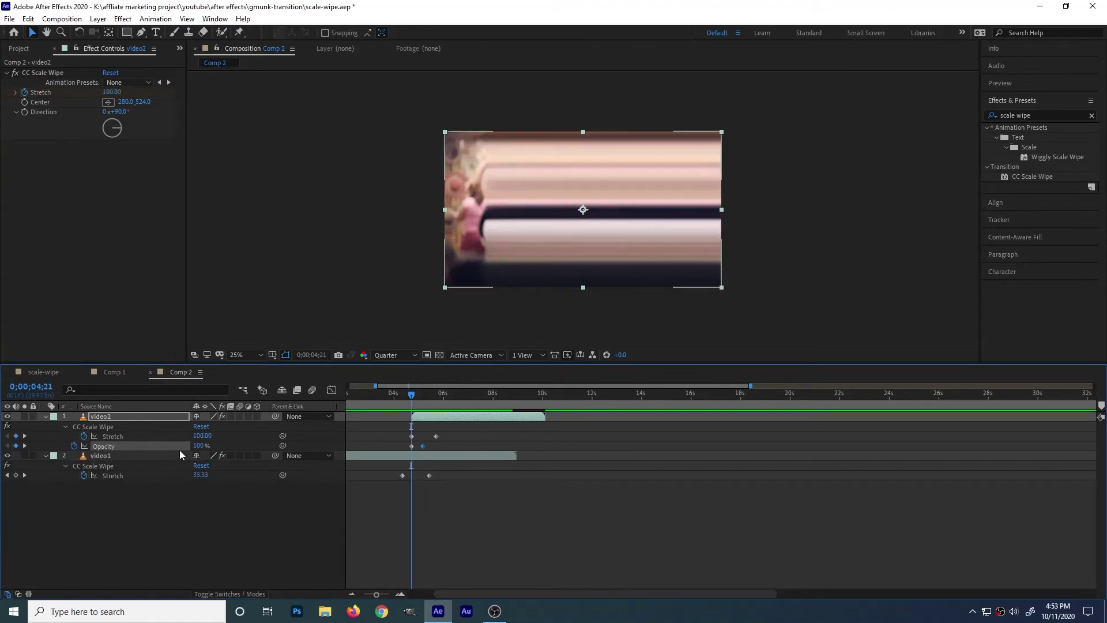
pyautogui.moveTo(198, 446); pyautogui.dragTo(141, 445)
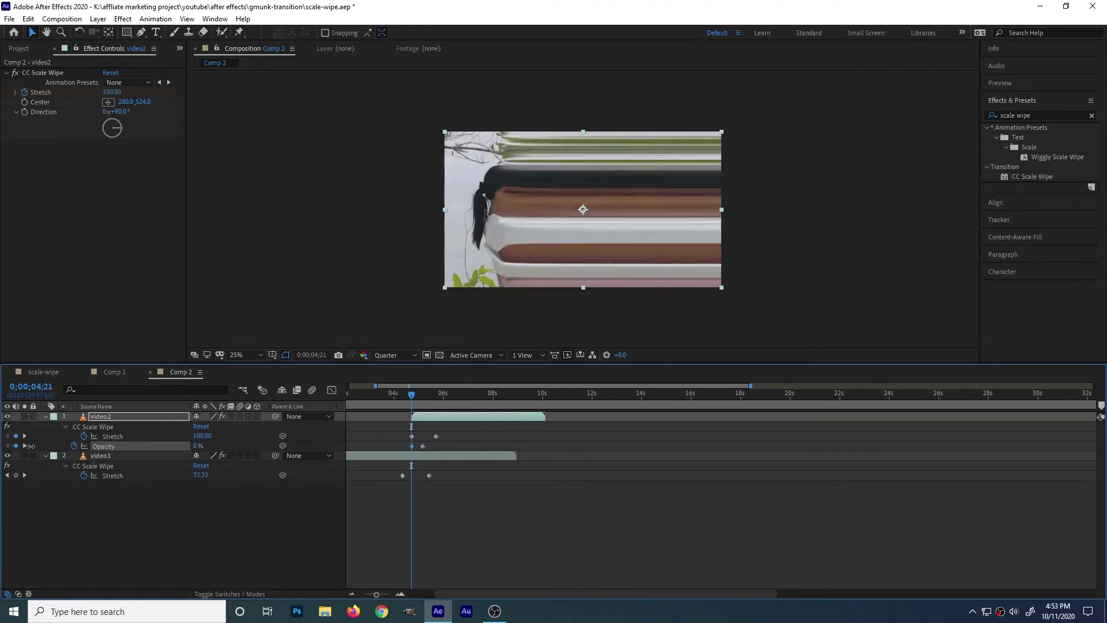
pyautogui.click(390, 402)
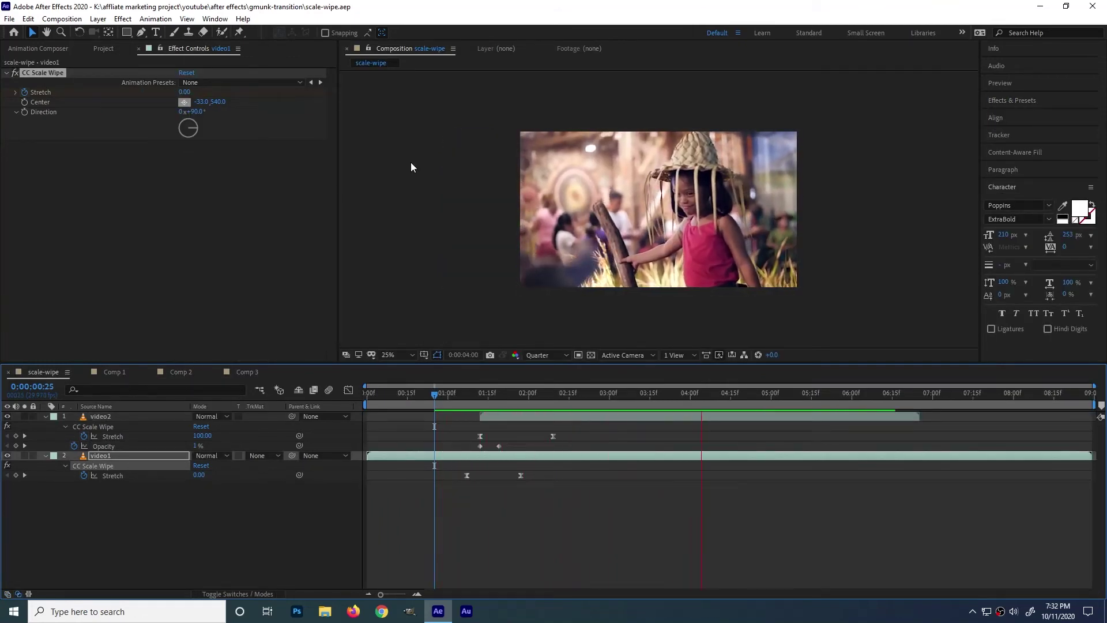
# - Play and stop a preview of the video1-to-video2 stretch transition
pyautogui.press('space')
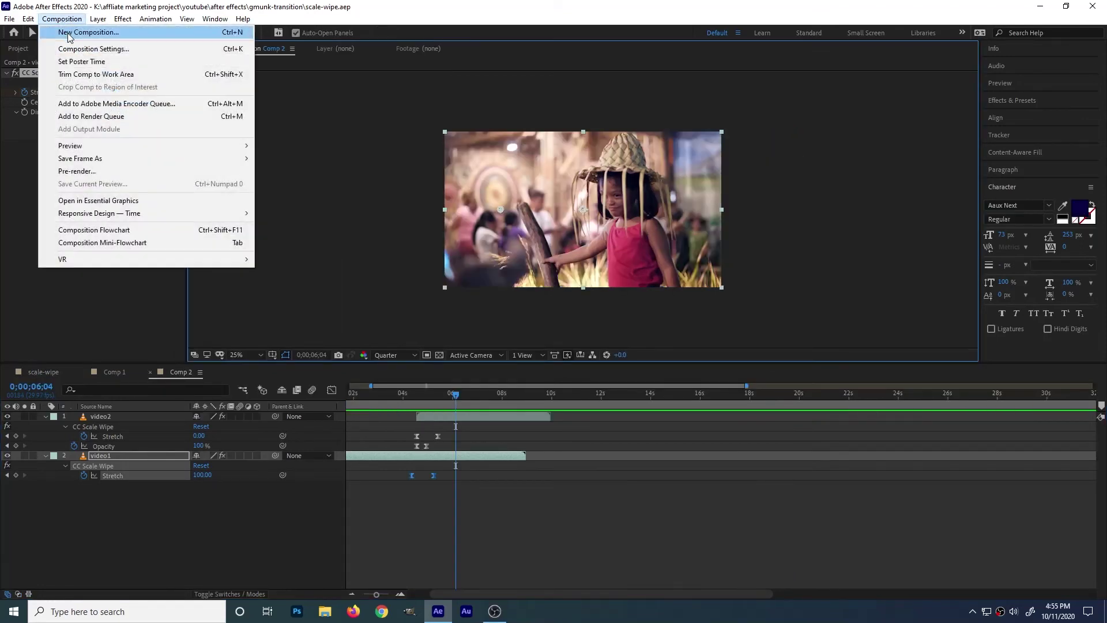
# - Create Comp 3 with the default settings and save the project
pyautogui.click(69, 33)
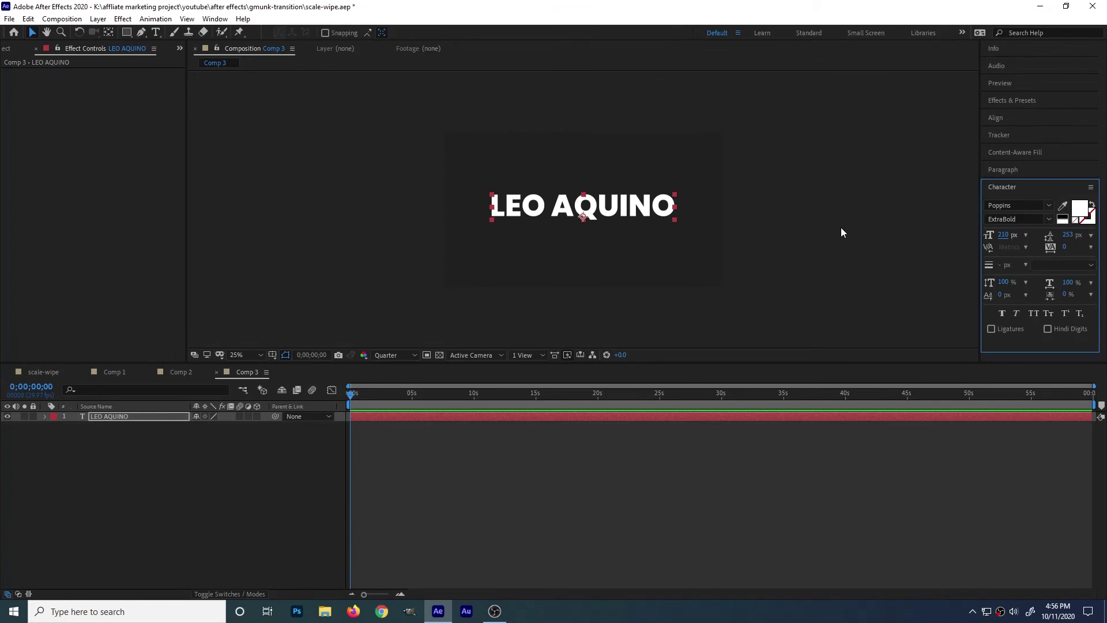
pyautogui.click(839, 229)
pyautogui.hotkey('ctrl', 's')
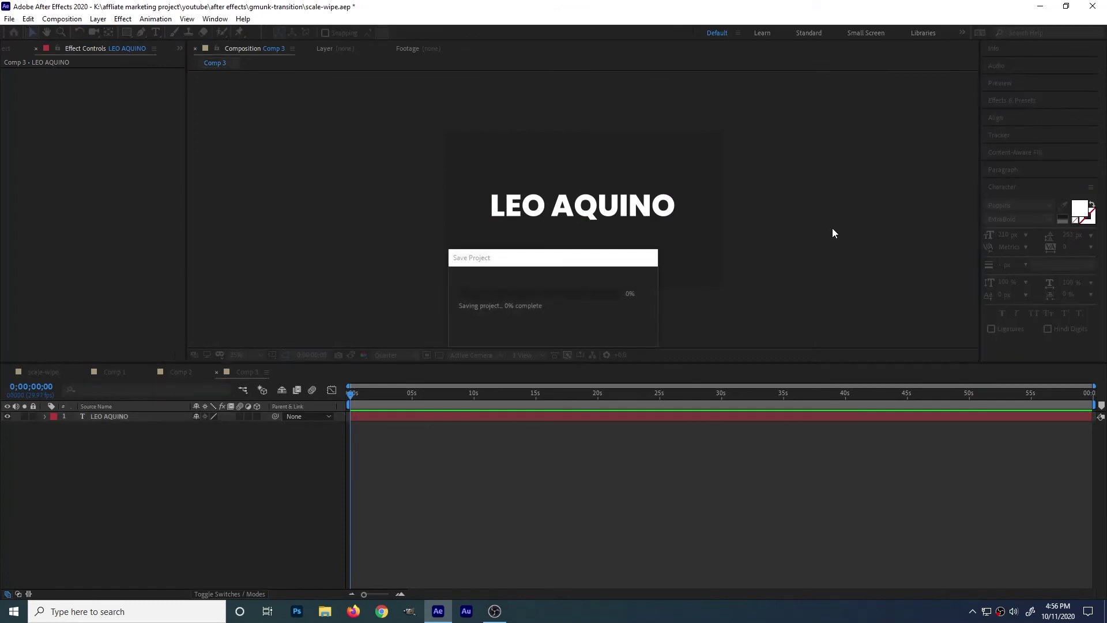
# - Pre-compose the name-title text layer into its own nested composition
pyautogui.click(615, 213)
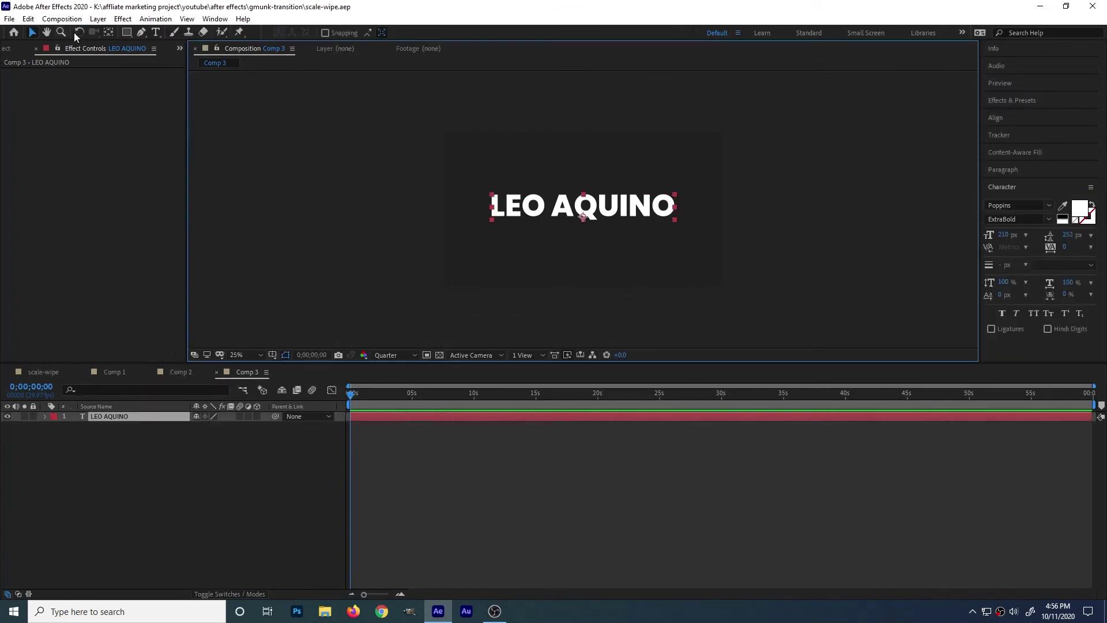
pyautogui.click(62, 18)
pyautogui.moveTo(96, 19)
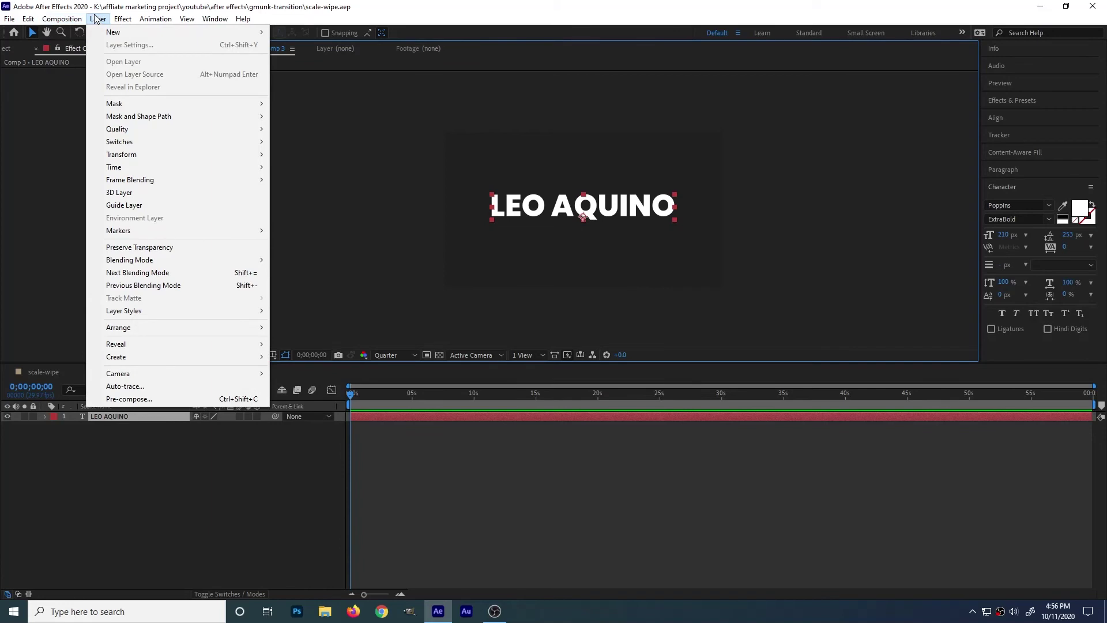
pyautogui.click(348, 157)
pyautogui.click(494, 217)
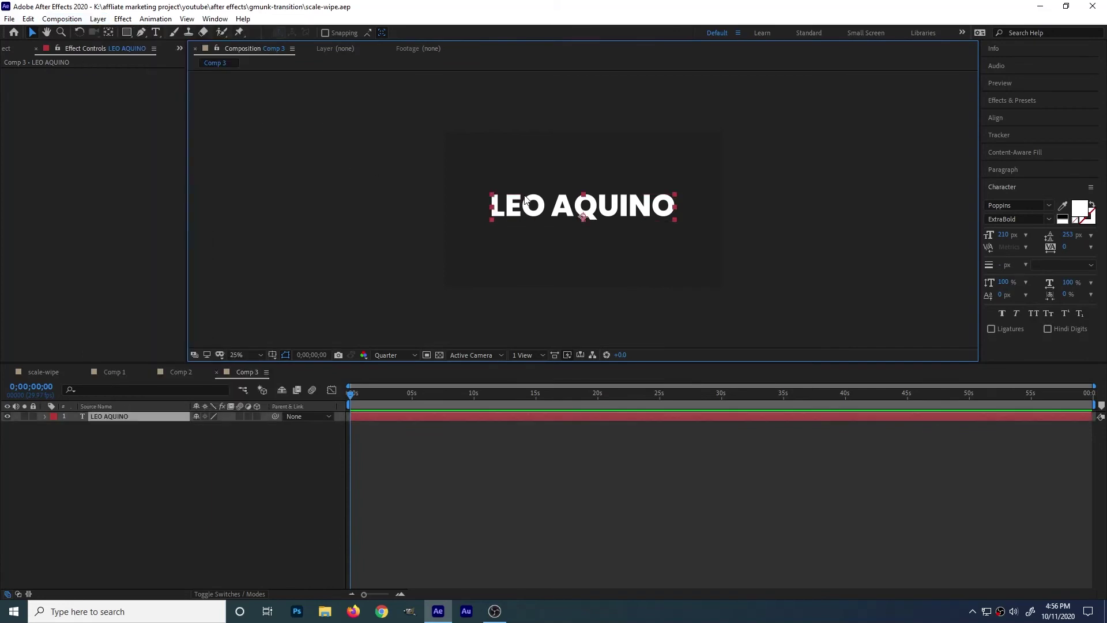
pyautogui.click(98, 18)
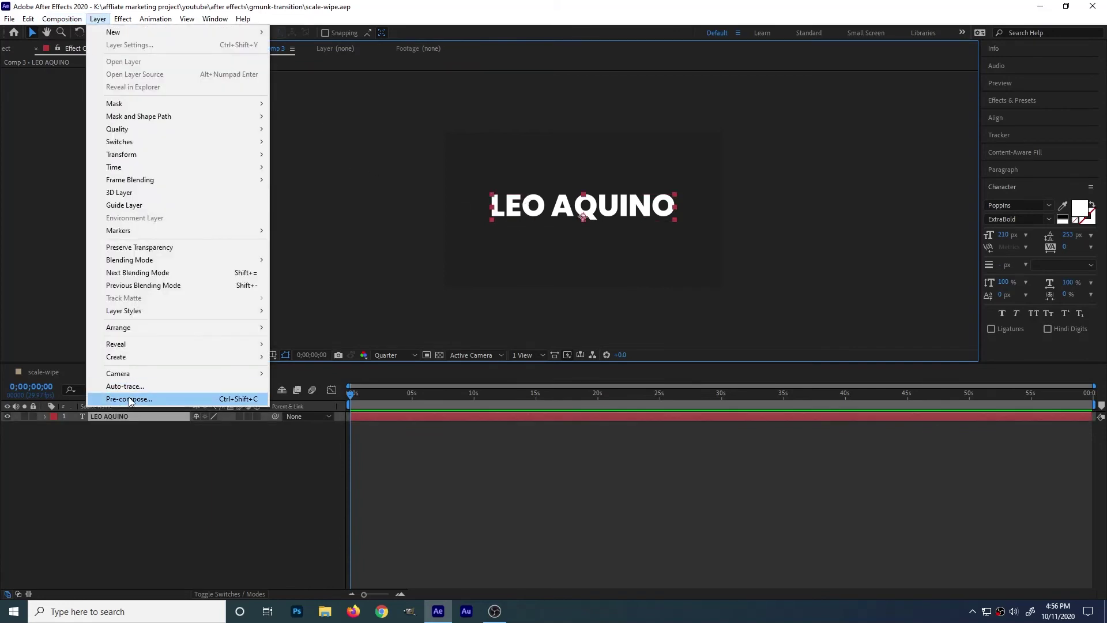
pyautogui.click(129, 399)
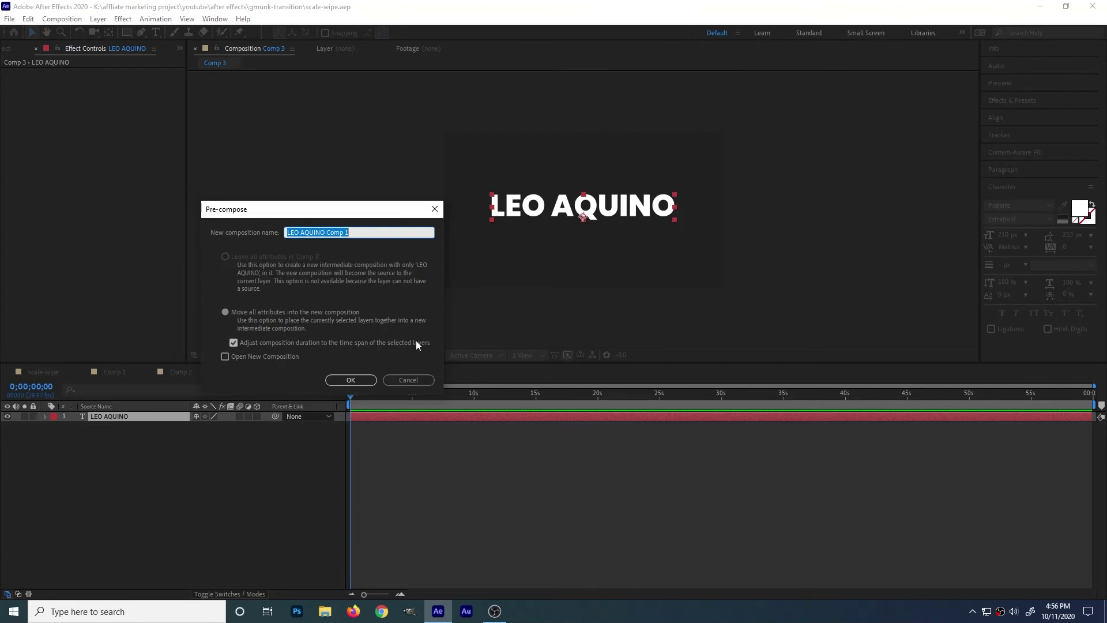
pyautogui.click(351, 380)
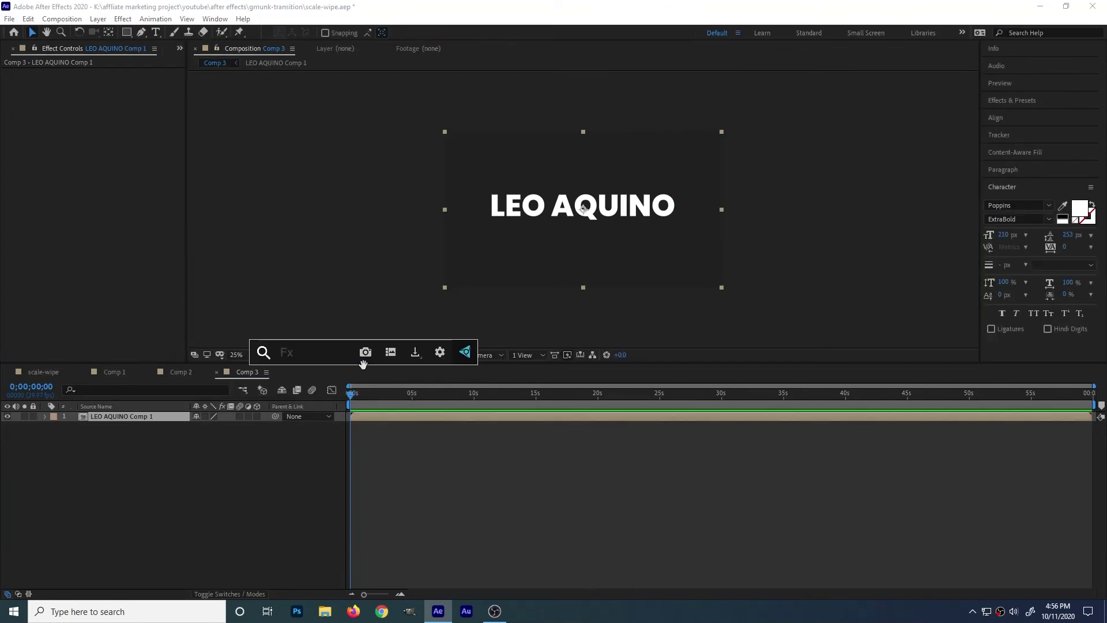
# - Apply CC Scale Wipe to the nested title at Stretch 100 and keyframe its Center
pyautogui.write('scale')
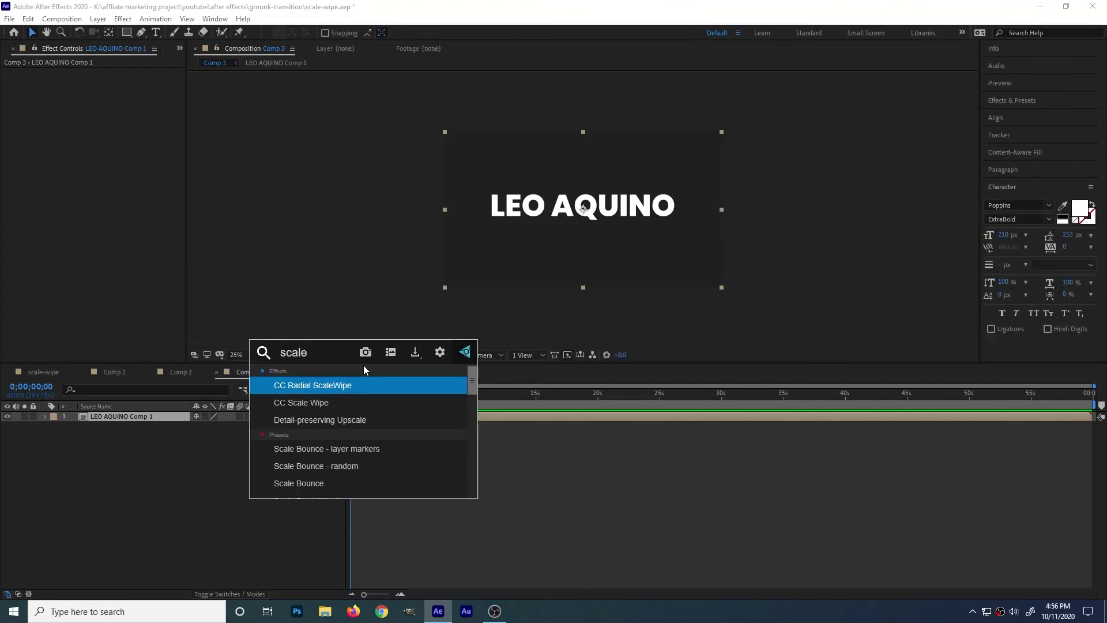
pyautogui.click(325, 403)
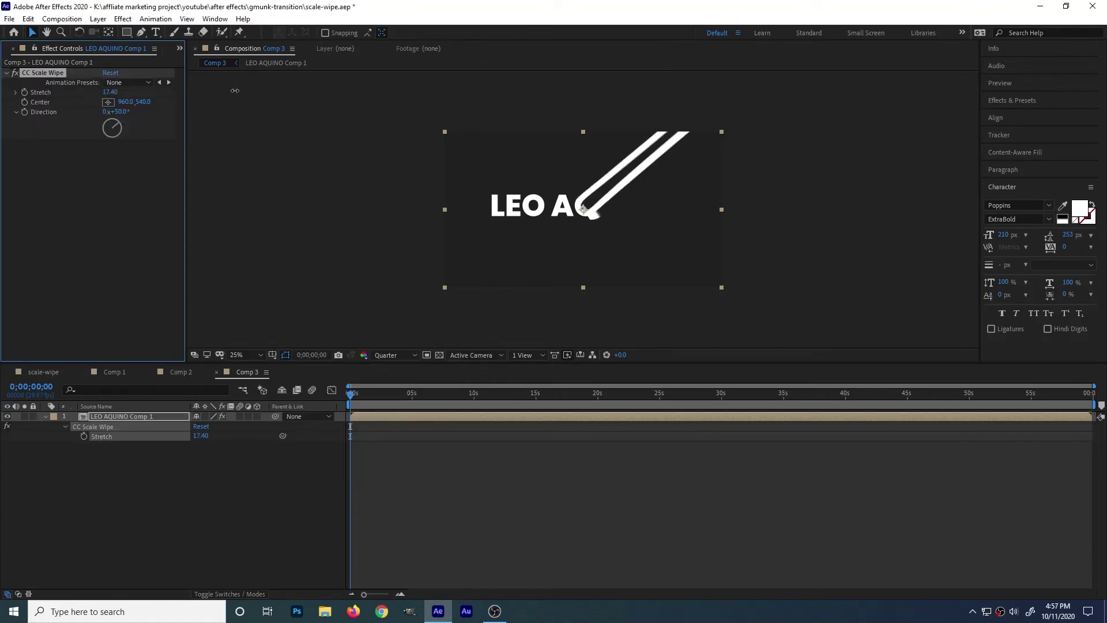
pyautogui.moveTo(678, 87); pyautogui.dragTo(851, 88)
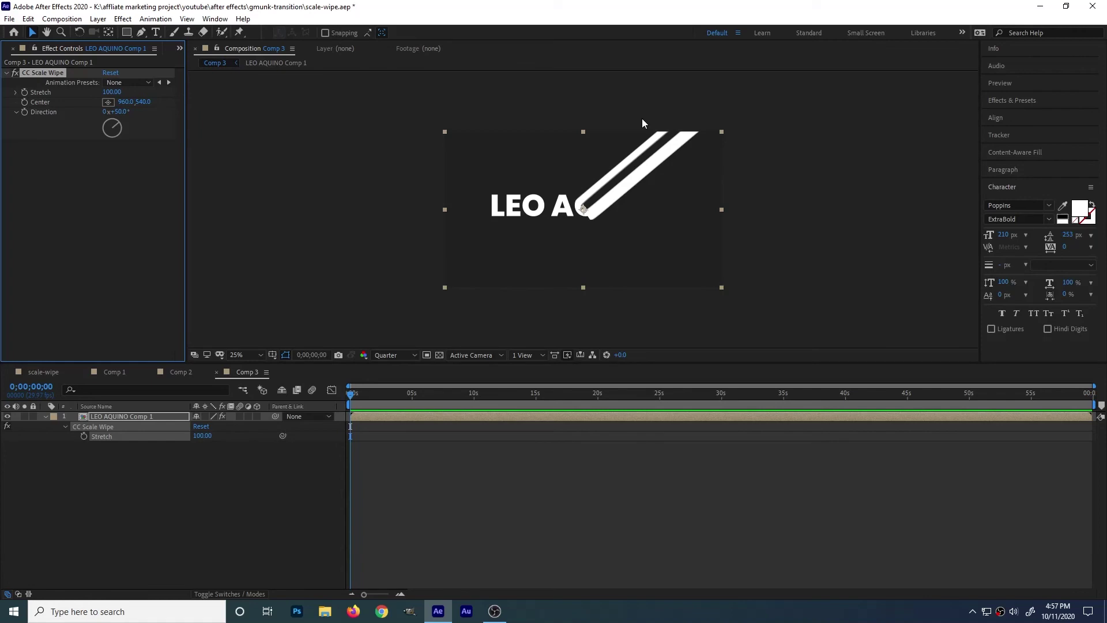
pyautogui.click(25, 102)
# - Move the wipe Center left to X 235 at 0;00 so the name starts hidden
pyautogui.click(363, 399)
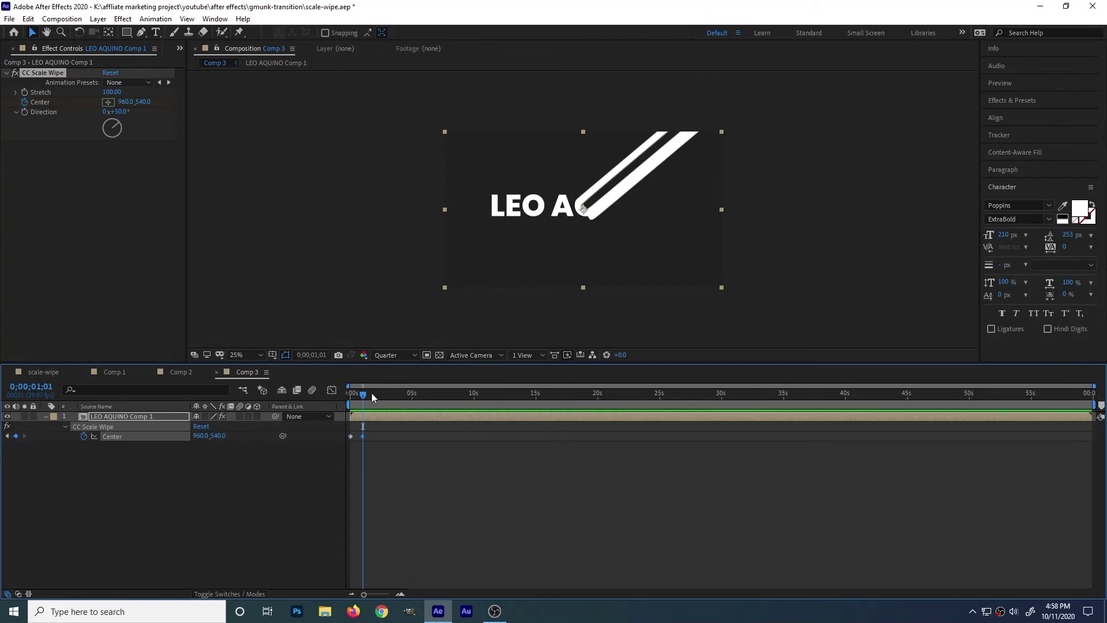
pyautogui.press('Home')
pyautogui.moveTo(126, 102); pyautogui.dragTo(70, 102)
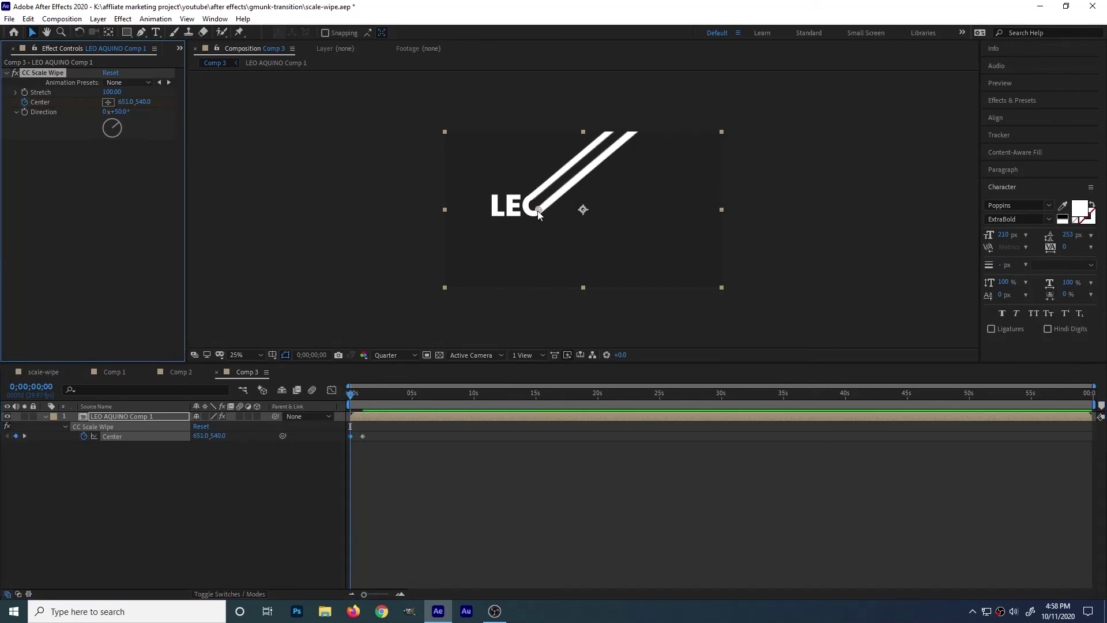
pyautogui.moveTo(538, 211); pyautogui.dragTo(481, 212)
# - Push the 1;01 Center keyframe slightly later and preview the slower text reveal
pyautogui.click(415, 441)
pyautogui.press('k')
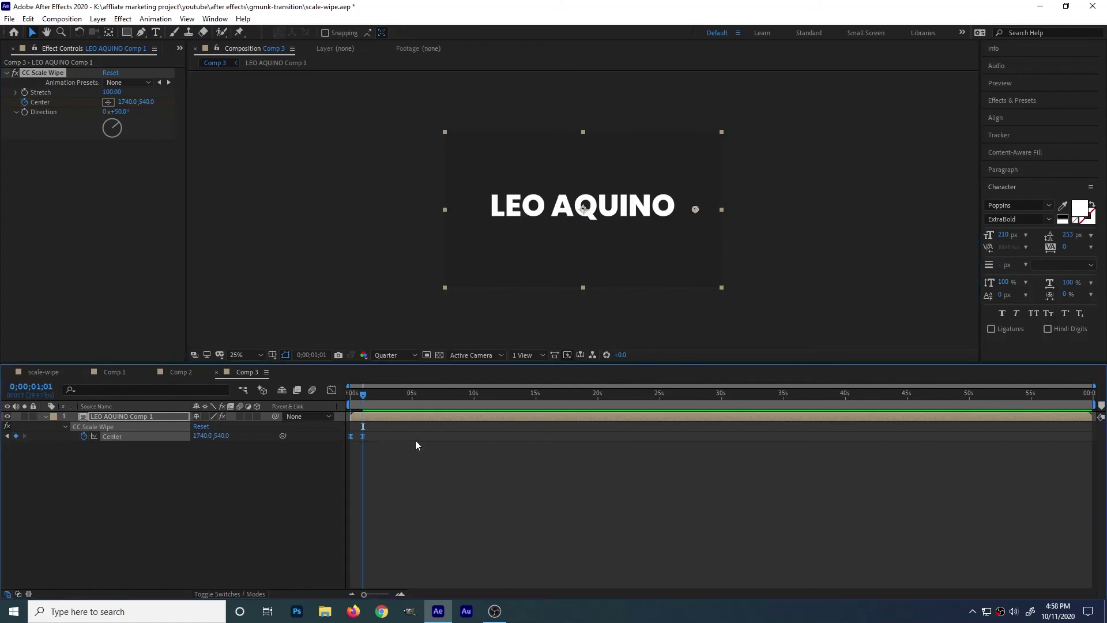
pyautogui.press('Home')
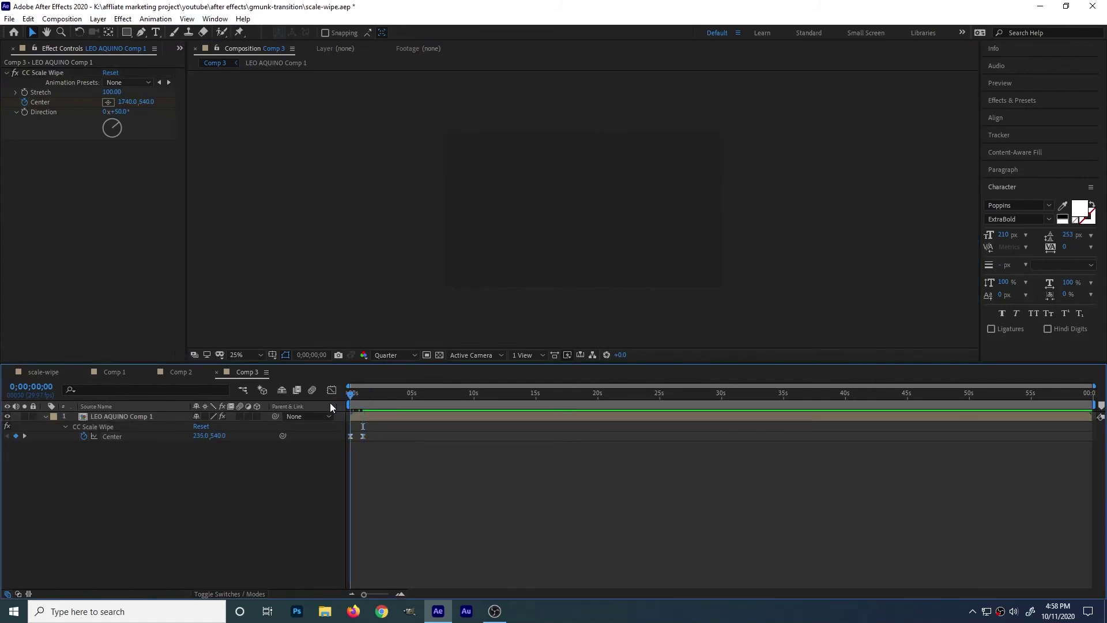
pyautogui.press('space')
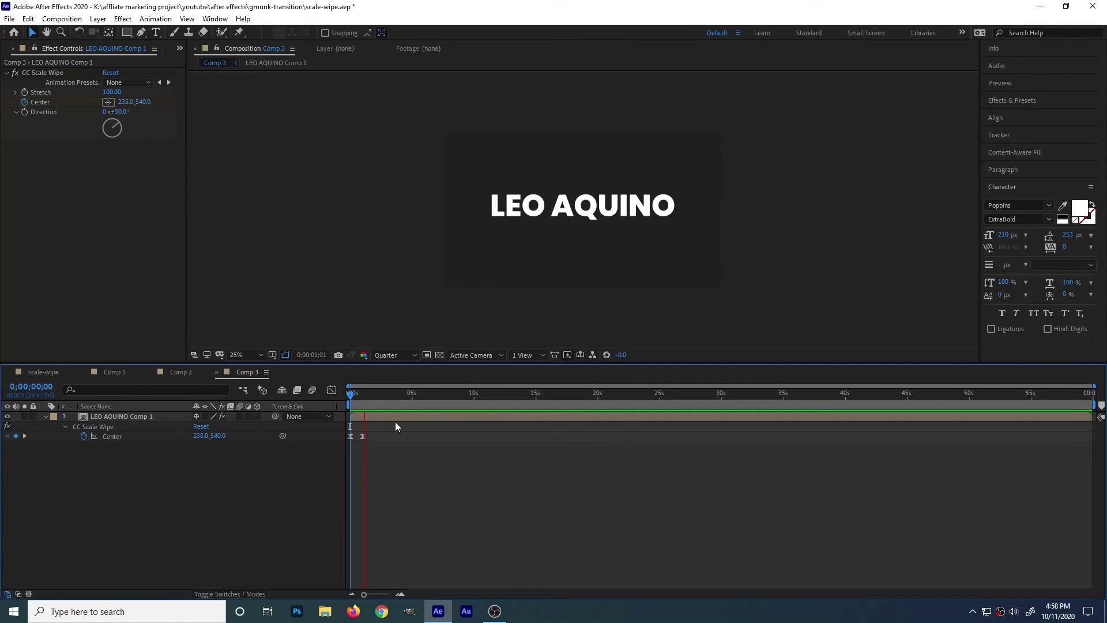
pyautogui.moveTo(364, 436); pyautogui.dragTo(383, 437)
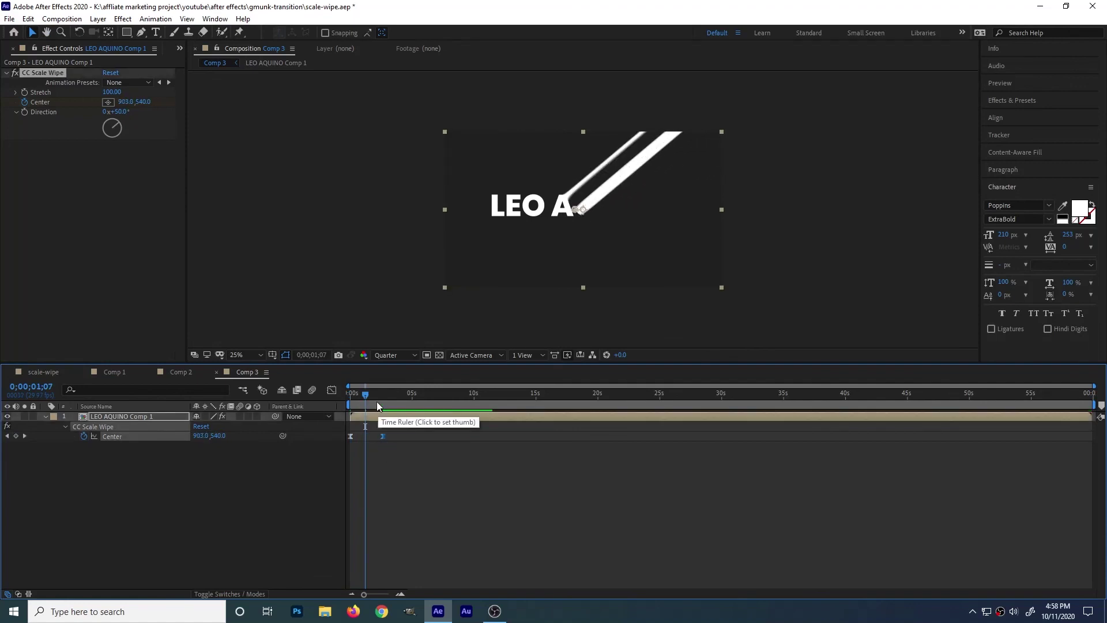
pyautogui.press('Home')
pyautogui.press('space')
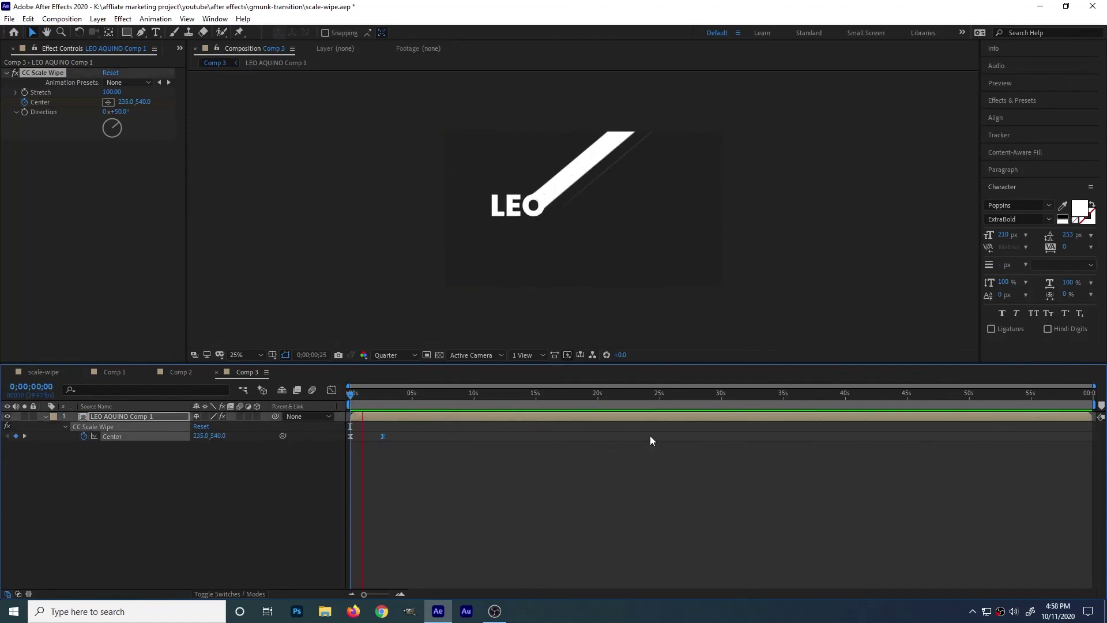